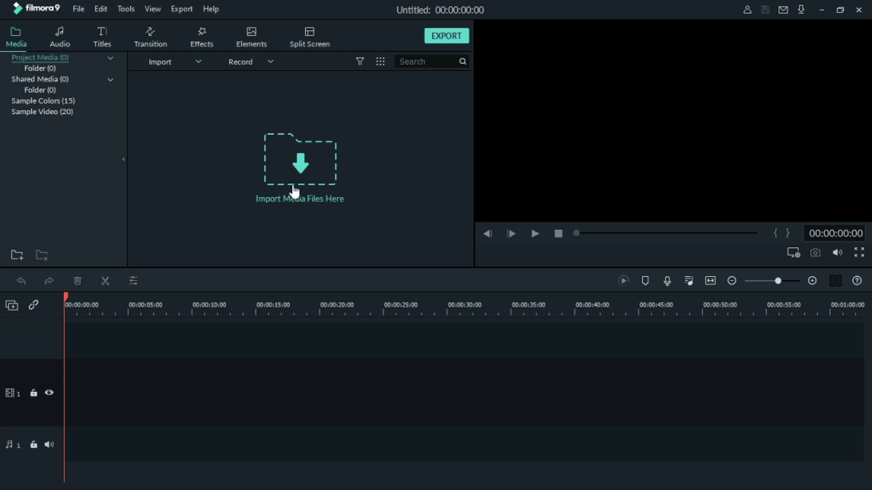
left_click(152, 64)
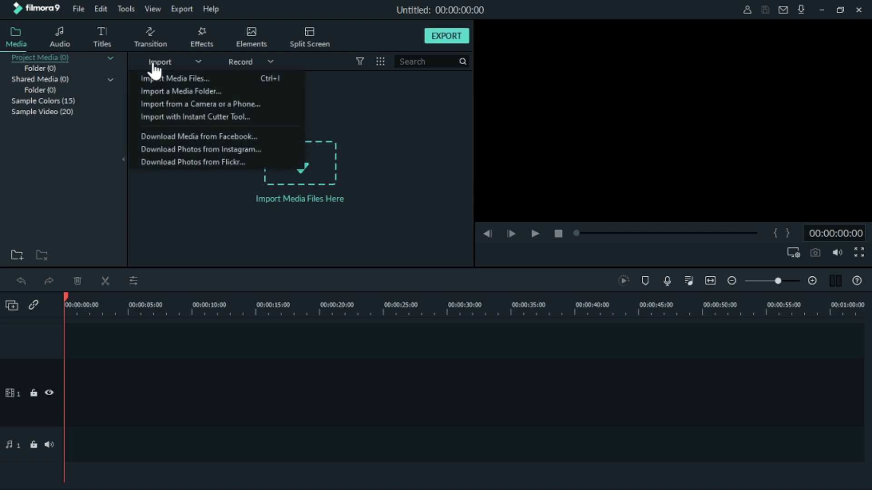
left_click(186, 78)
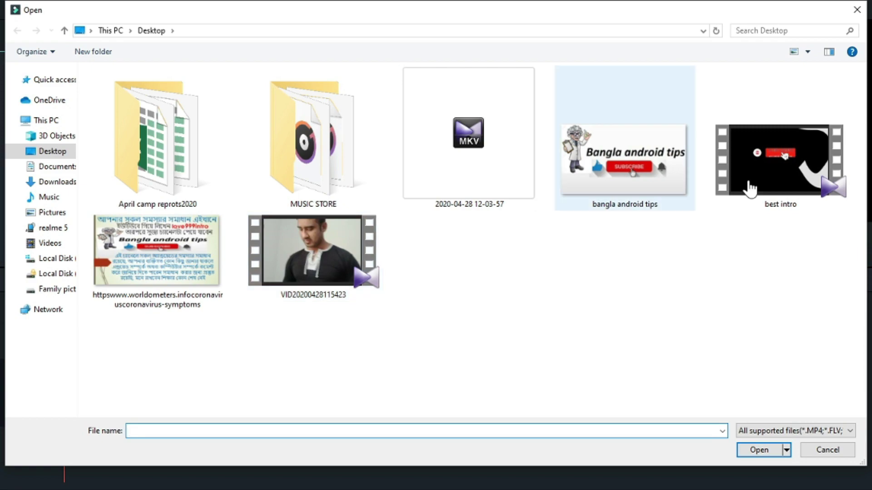
double_click(307, 261)
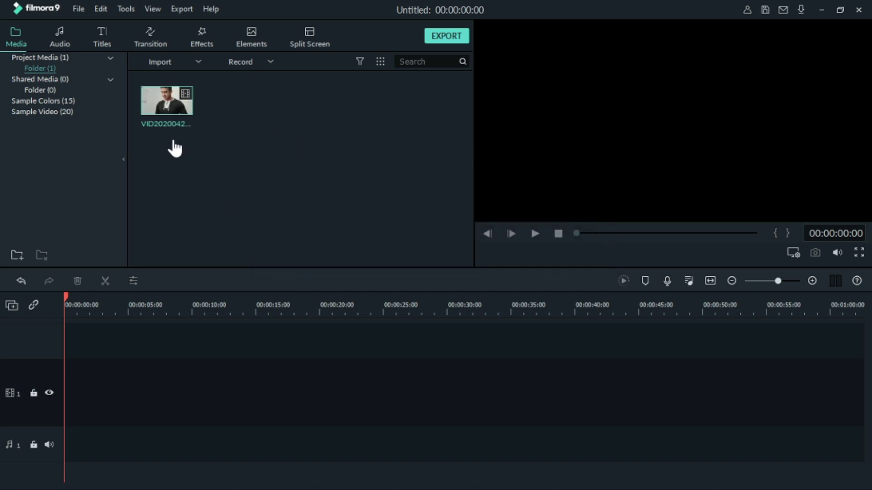
Place the imported video at the start of video track 1, matching the project settings to the media
mouse_move(162, 130)
mouse_move(191, 117)
left_click_drag(187, 117, 74, 396)
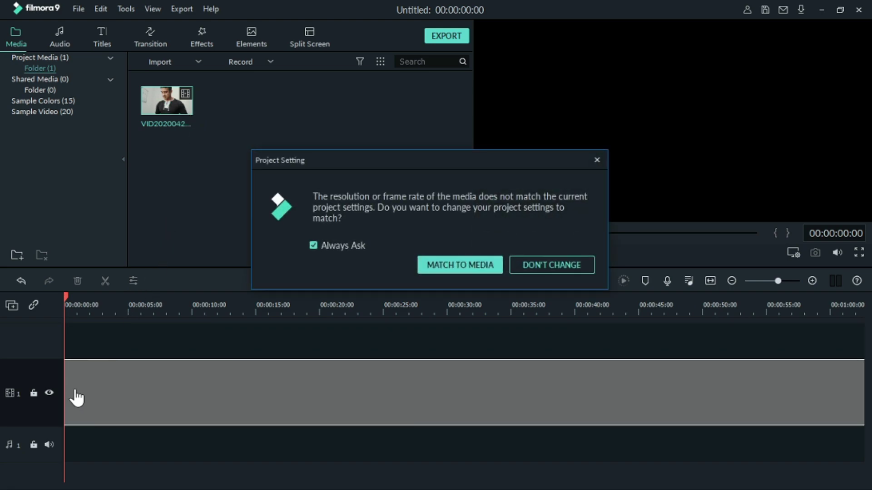
left_click(456, 272)
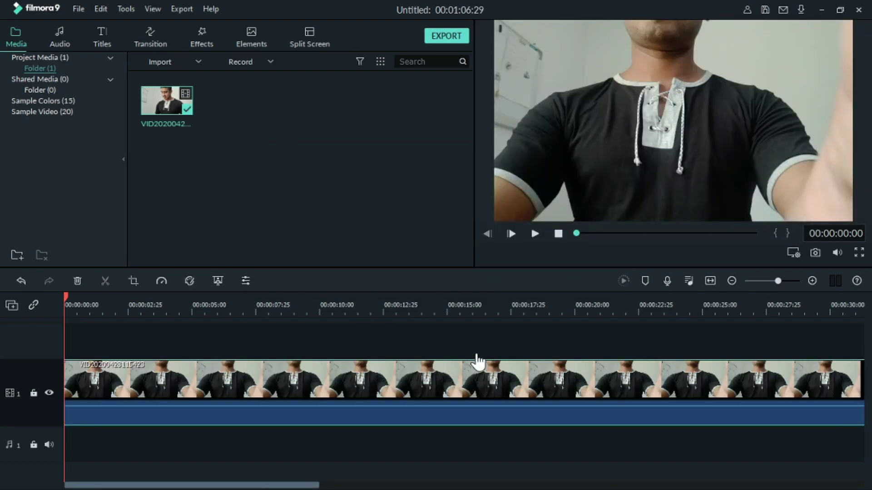
Split the video clip on track 1 at 00:00:06:09
left_click(732, 282)
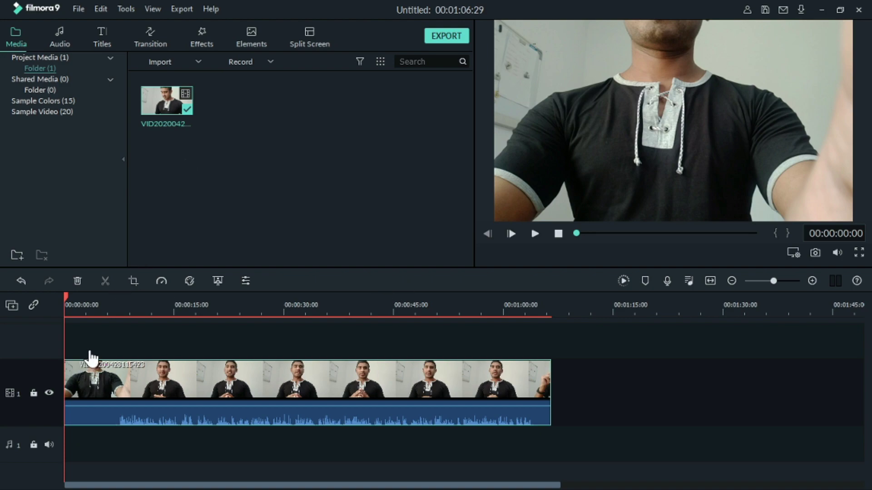
left_click_drag(68, 304, 112, 314)
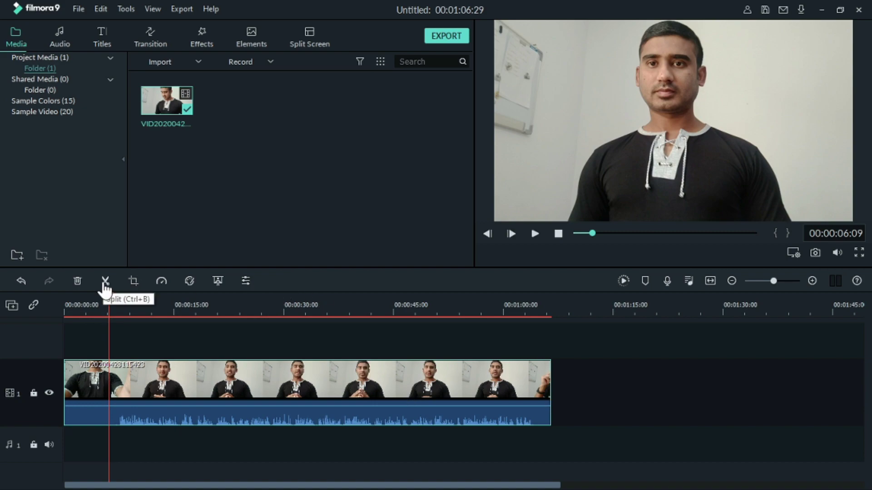
left_click(104, 283)
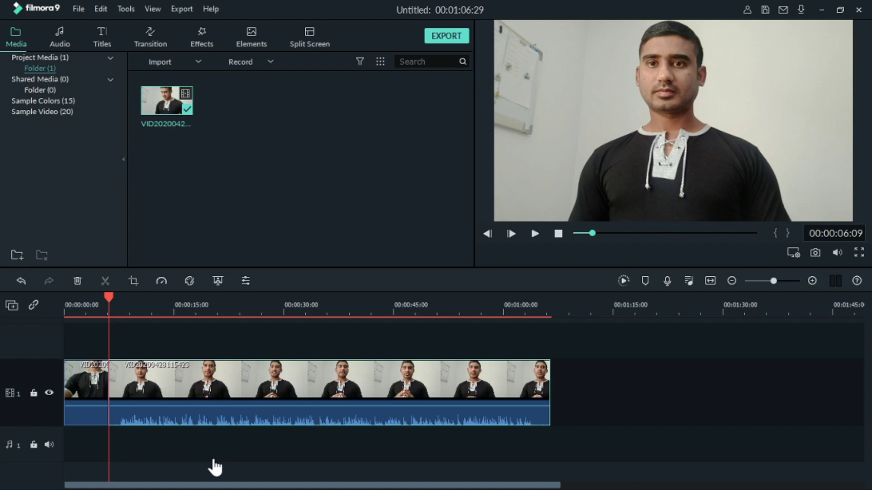
Delete the short opening segment before the split, closing the gap at the start of the track
left_click(85, 393)
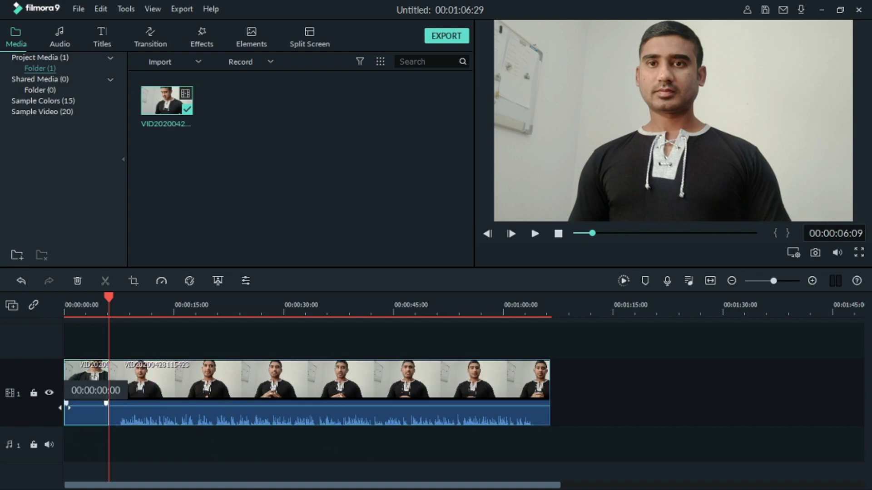
left_click(223, 385)
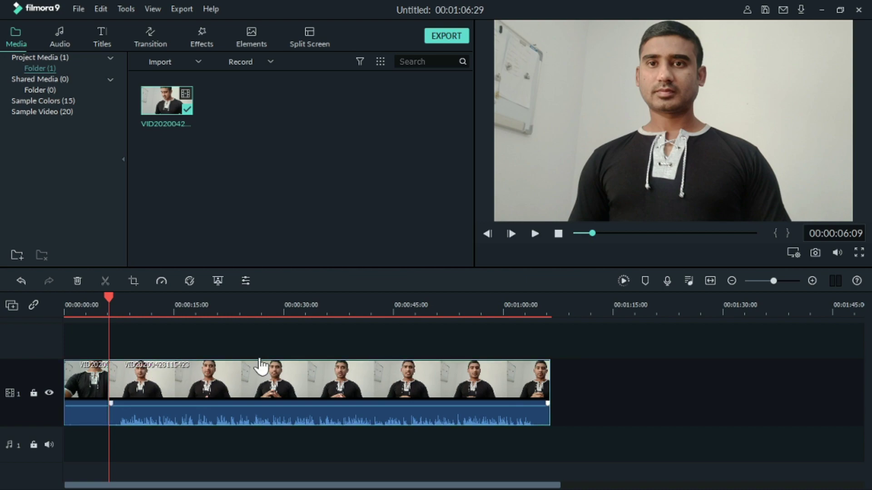
left_click(87, 384)
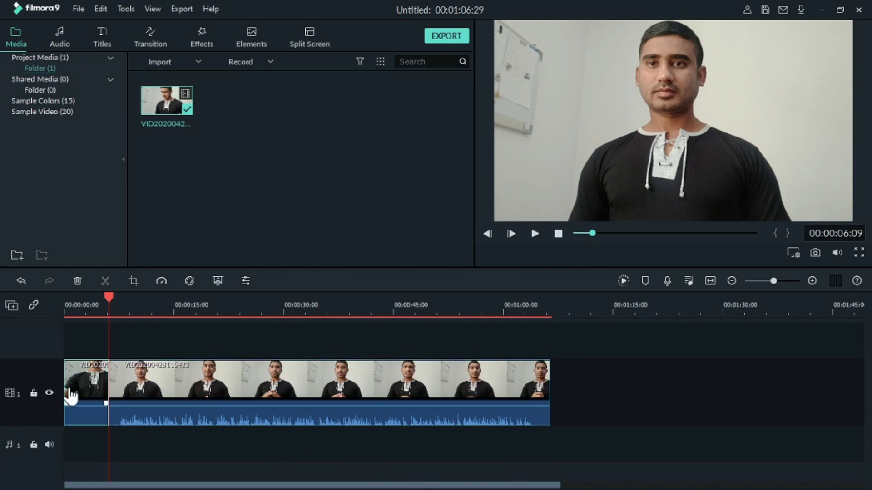
left_click(78, 282)
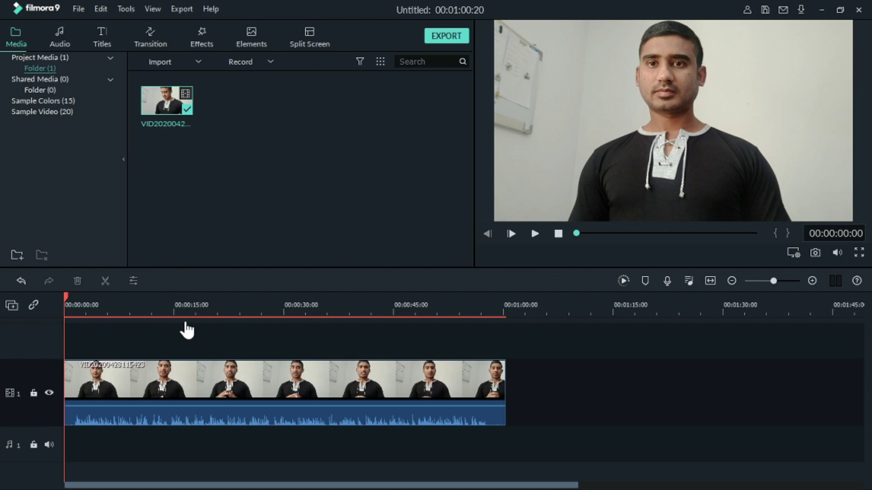
Play back the first seconds of the trimmed clip and return the playhead to the start
left_click(836, 255)
left_click(535, 235)
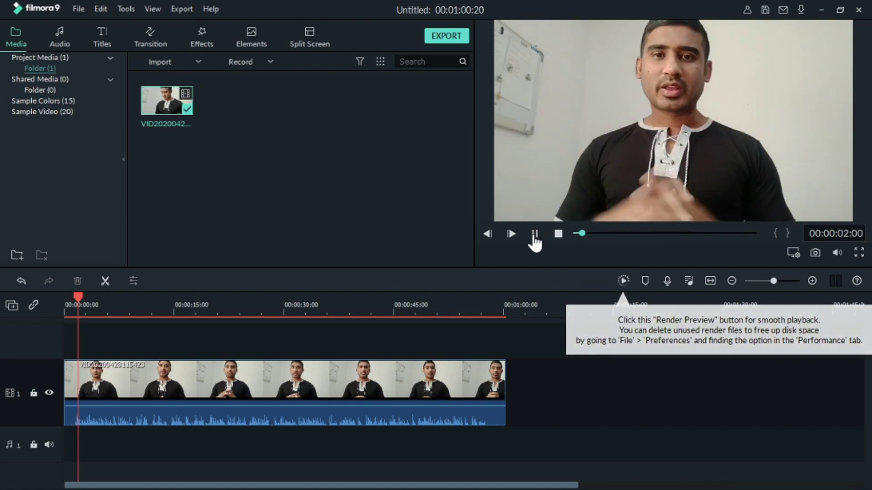
left_click(534, 234)
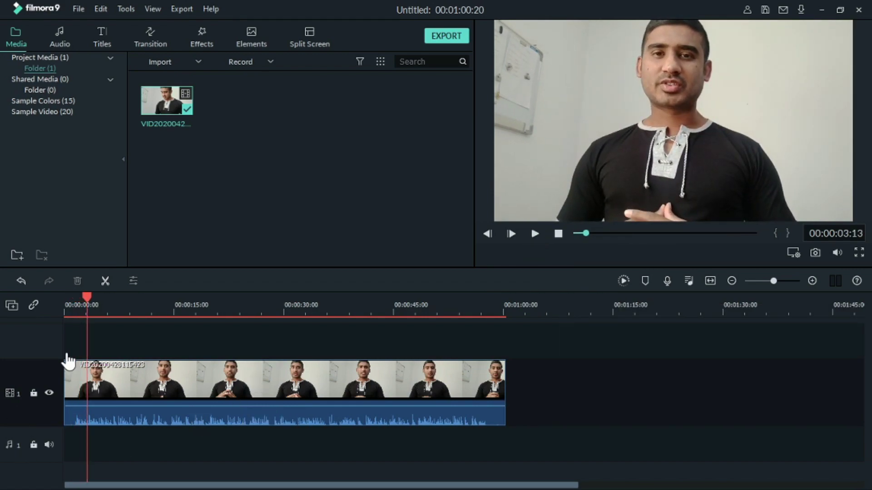
left_click_drag(86, 299, 59, 301)
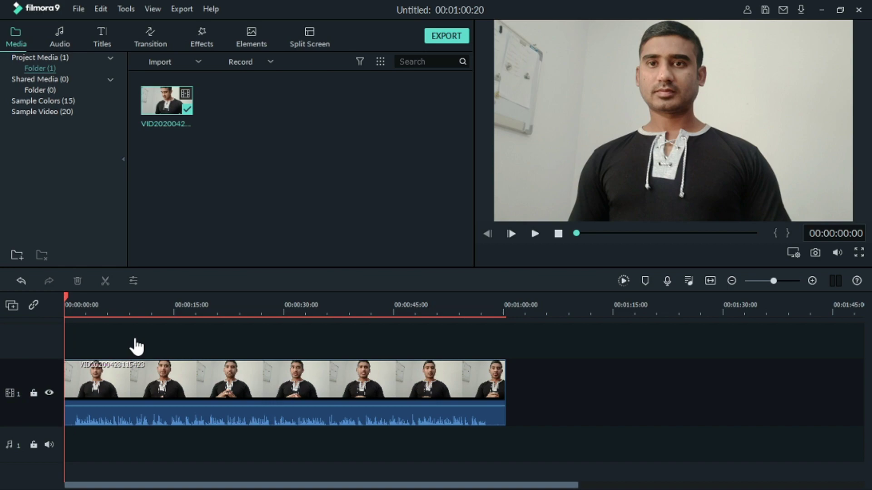
Add the Lower Third 20 title above the video at the start of the timeline
left_click(103, 40)
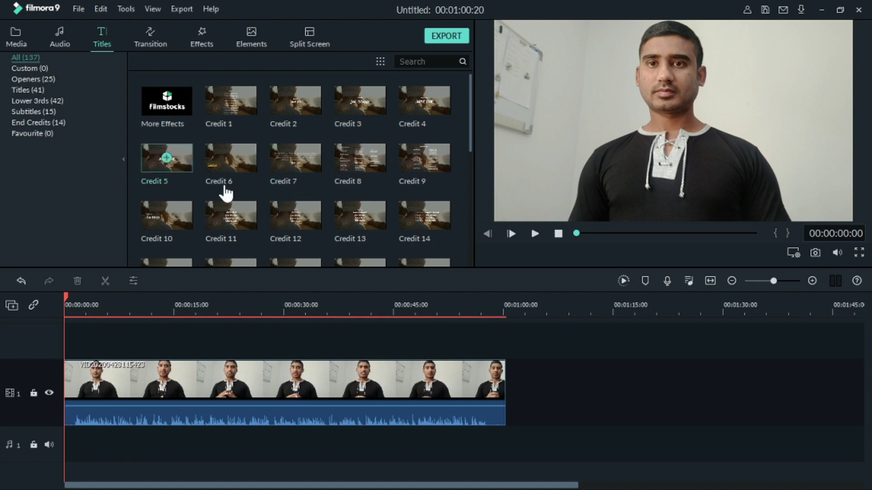
scroll(226, 193, "down", 20)
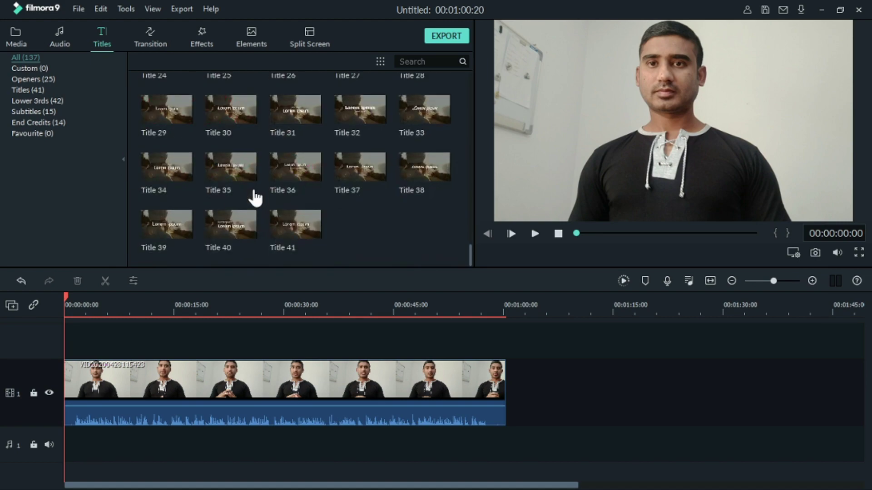
scroll(256, 197, "up", 6)
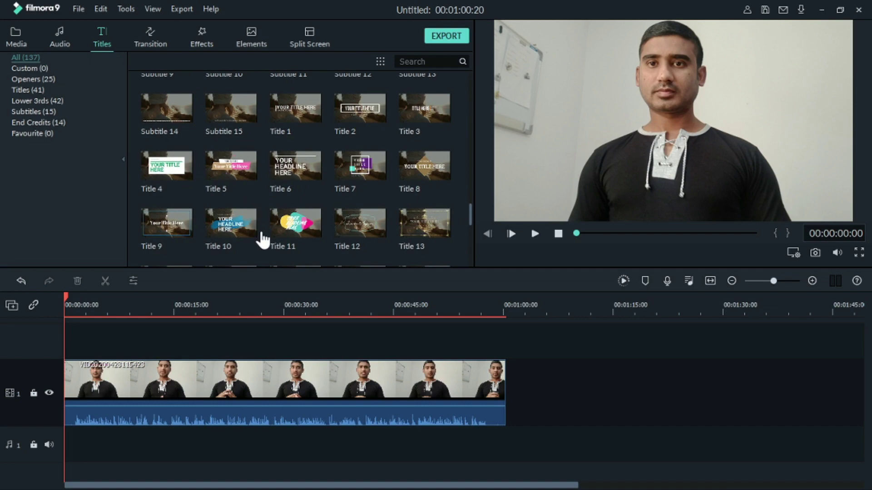
scroll(251, 201, "up", 3)
scroll(251, 201, "up", 6)
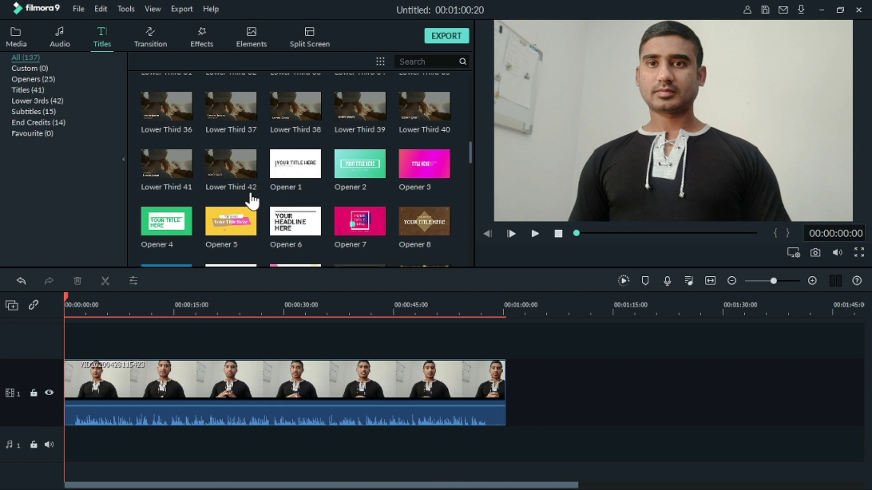
scroll(250, 197, "up", 6)
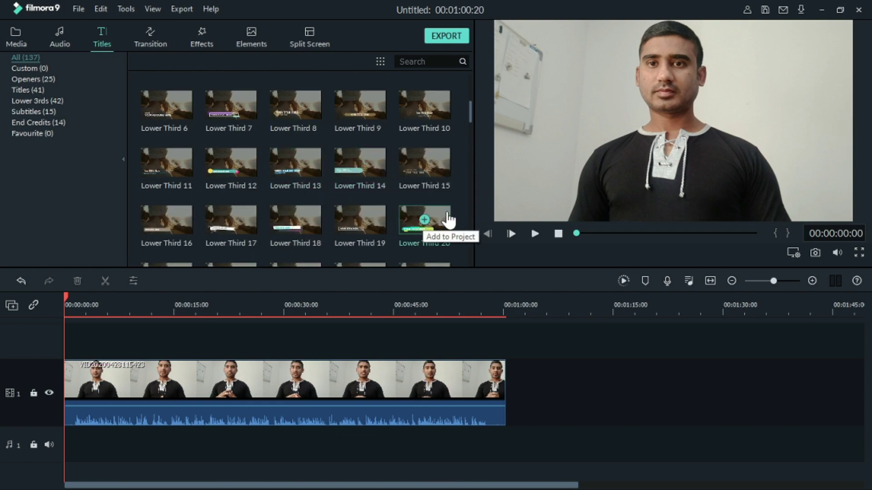
left_click_drag(446, 220, 75, 347)
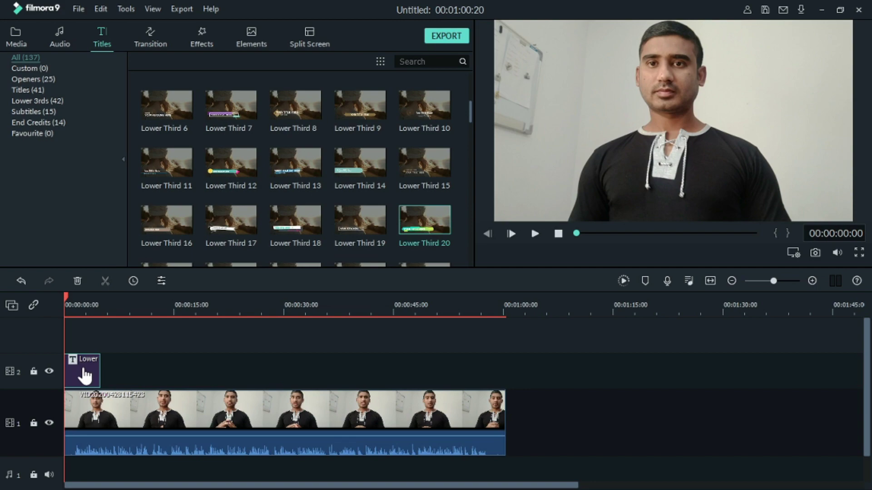
Lower and narrow the title's gradient bar in the preview, and position the title text over the resized bar
double_click(84, 375)
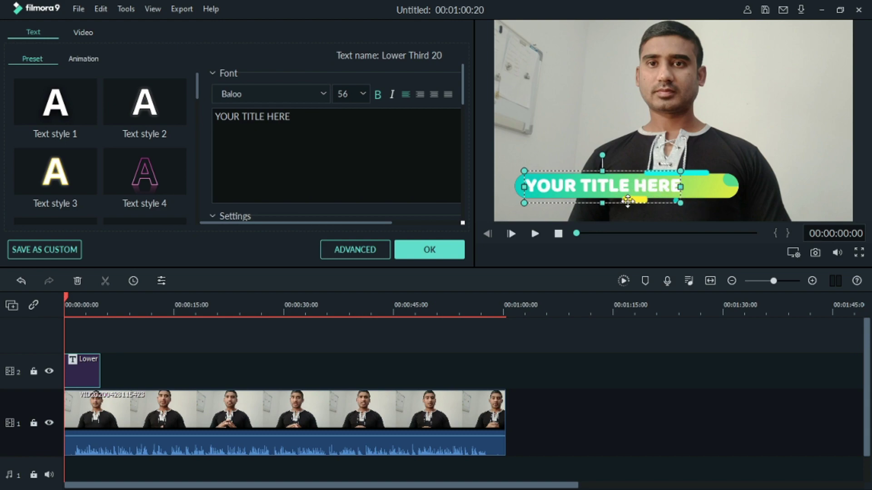
left_click_drag(623, 188, 624, 136)
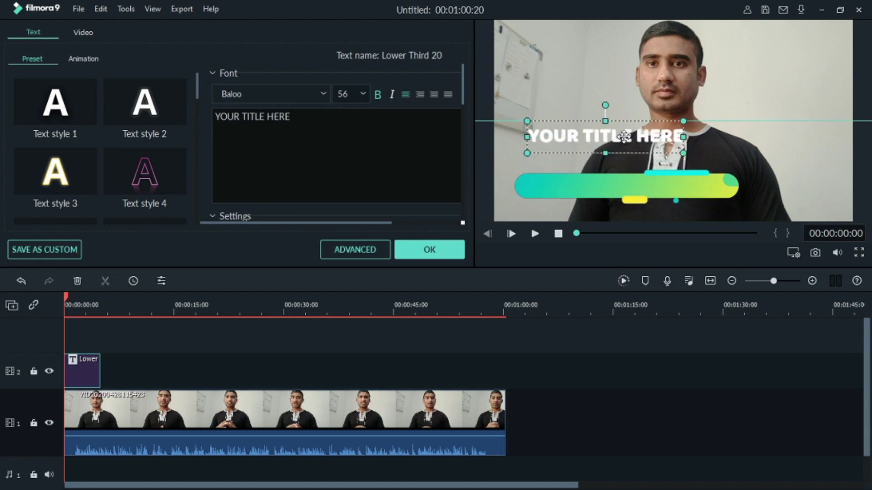
left_click(642, 182)
left_click_drag(641, 182, 638, 194)
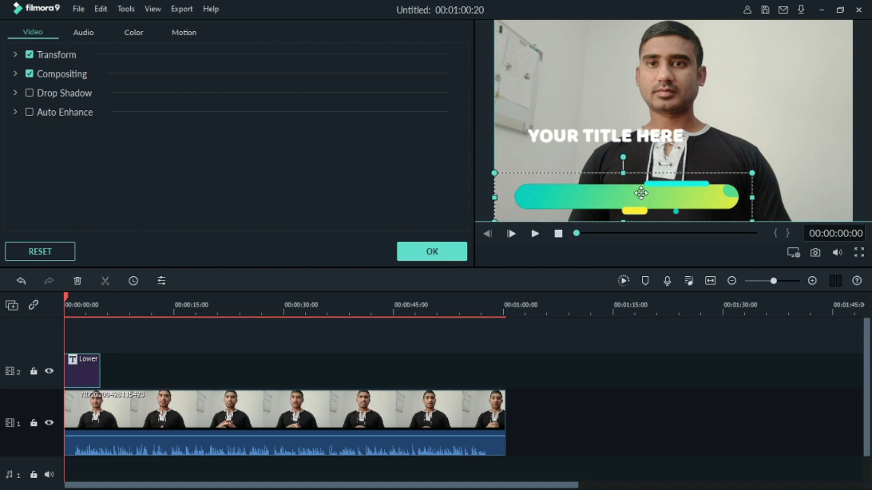
left_click_drag(755, 198, 692, 198)
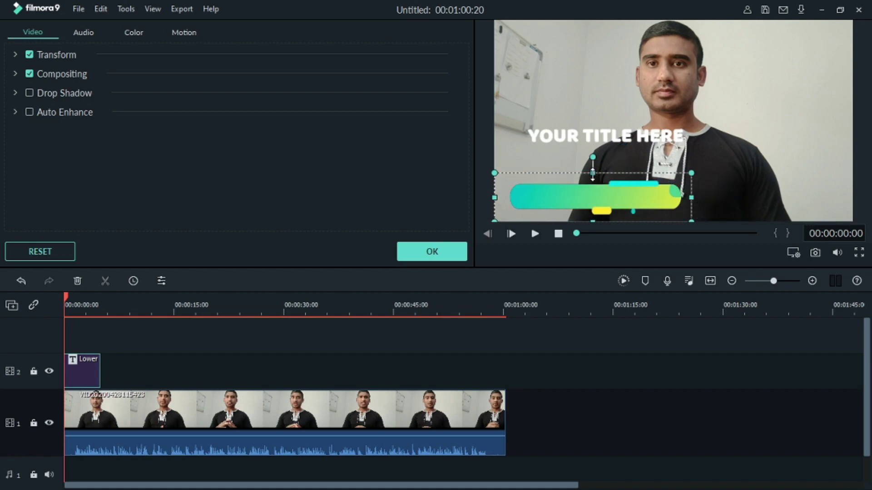
left_click_drag(592, 173, 593, 172)
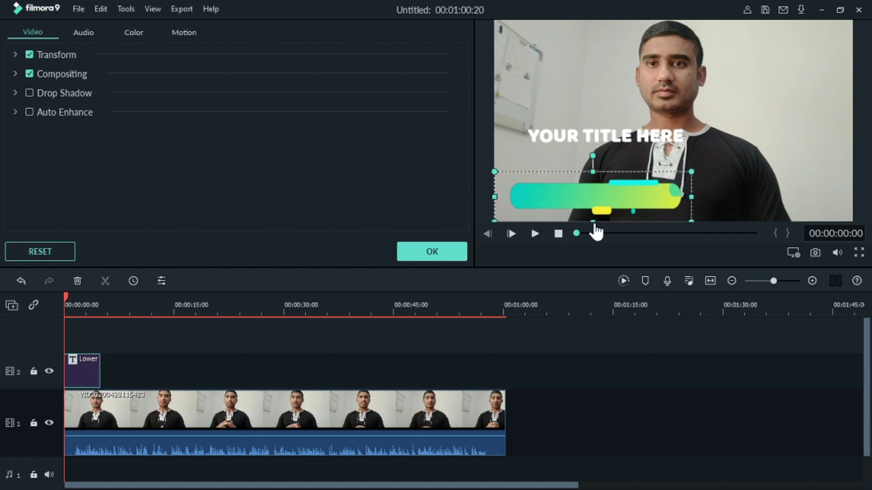
double_click(604, 137)
left_click_drag(603, 136, 591, 211)
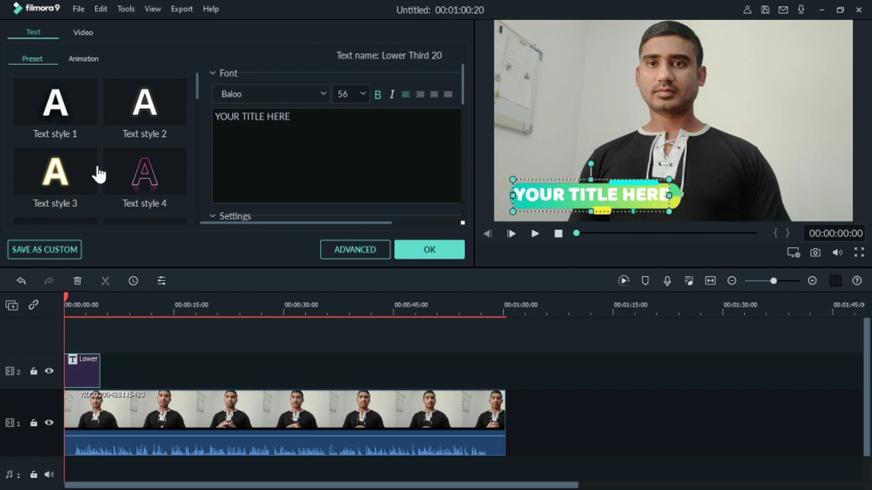
Replace the placeholder text of the lower-third title with the presenter's full name, keeping the Baloo font
left_click_drag(306, 127, 185, 120)
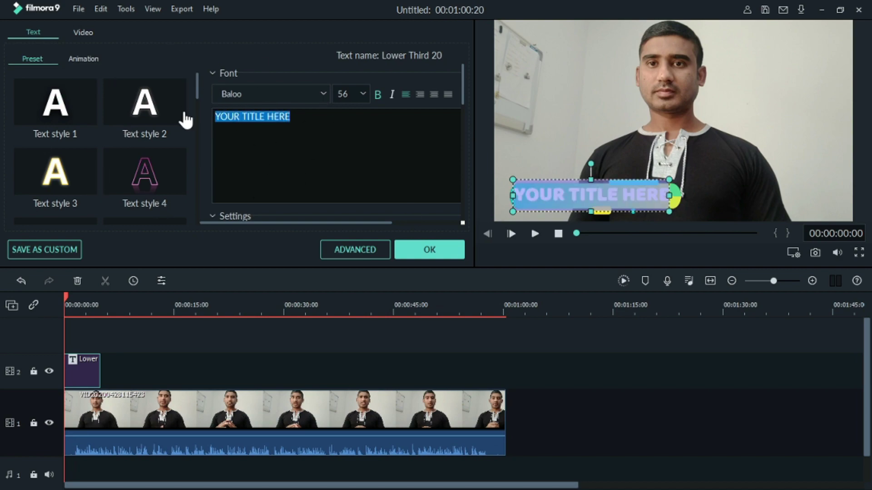
type("KAwsar")
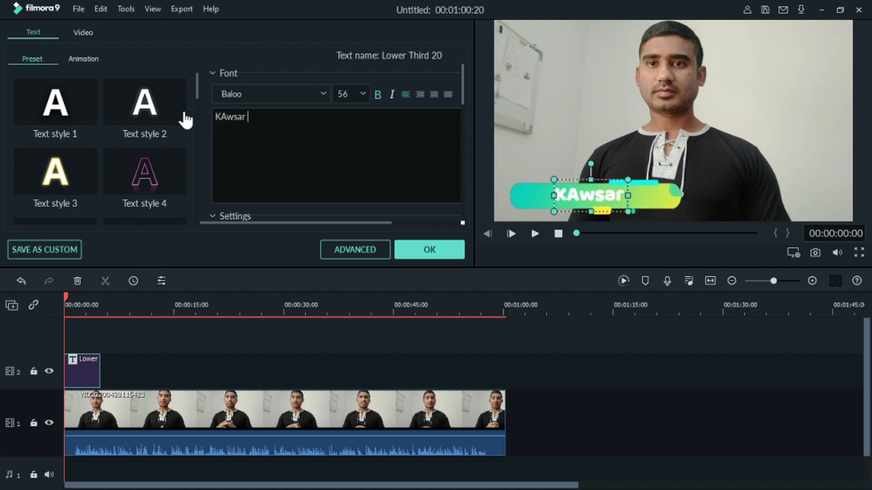
type(" Buiyan")
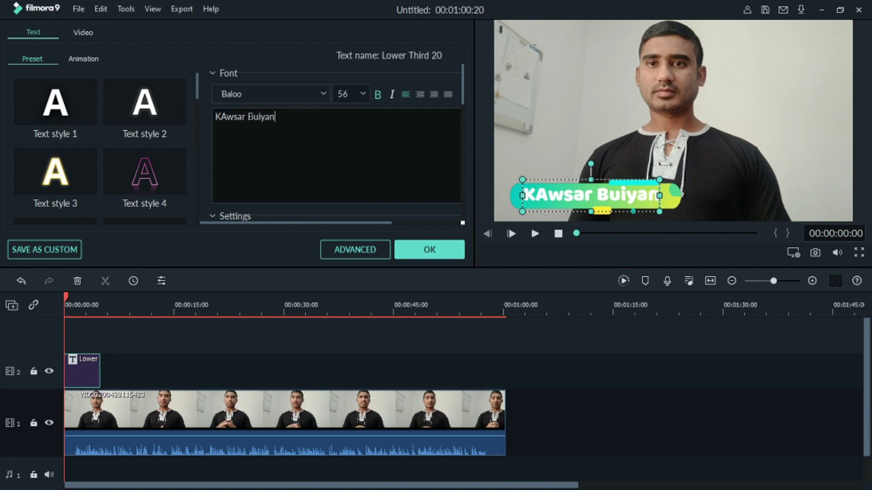
double_click(254, 119)
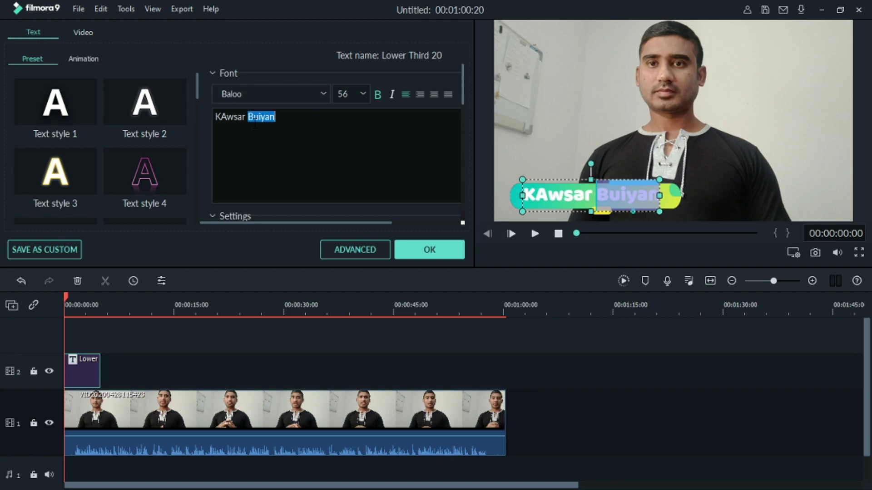
type("Bhuiyan")
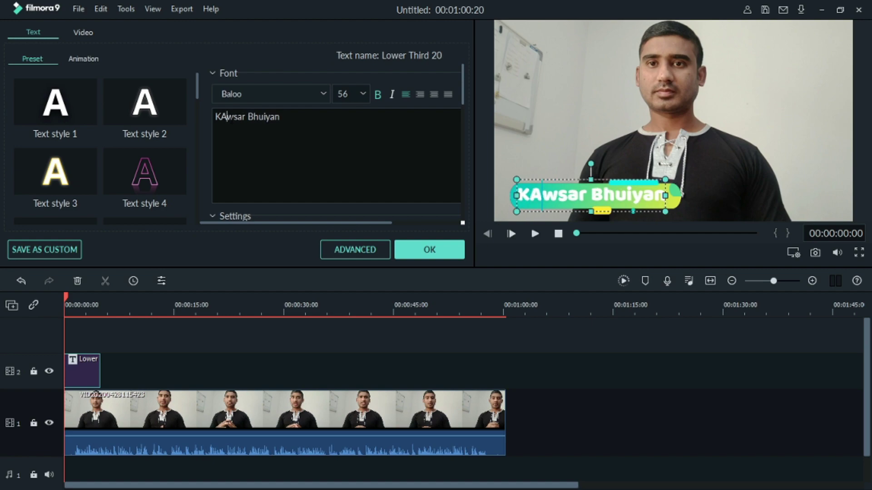
key("BackSpace")
type("a")
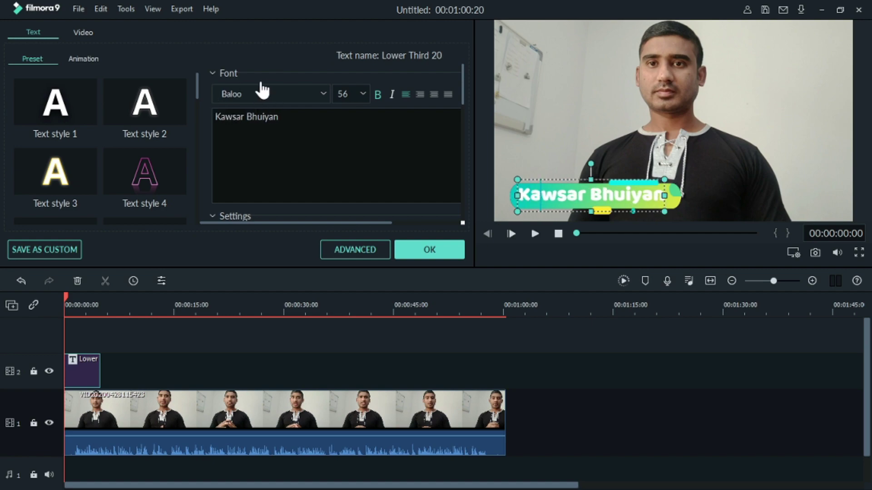
left_click(324, 94)
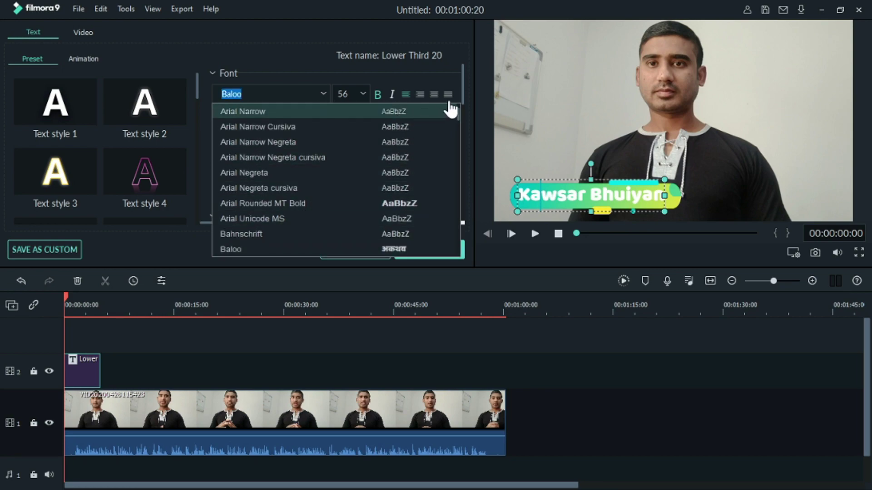
left_click(477, 81)
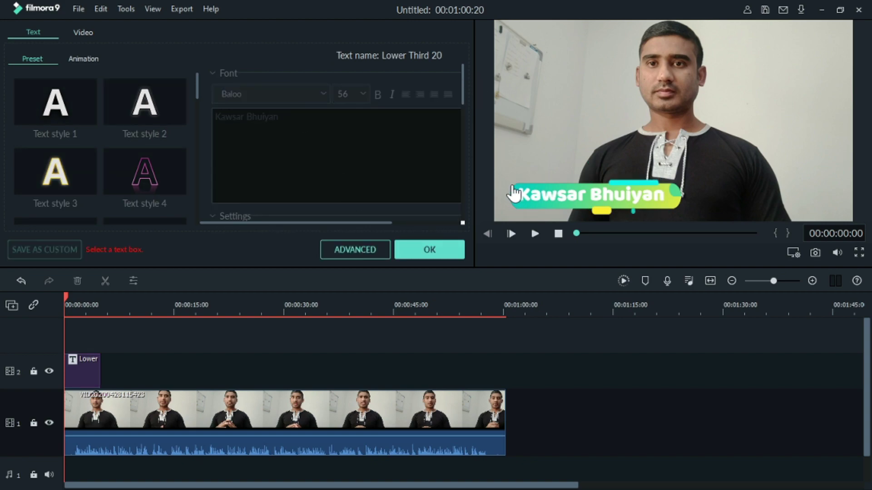
Set the lower-third name text to Baskerville Old Face at size 48 and make it italic
left_click(563, 200)
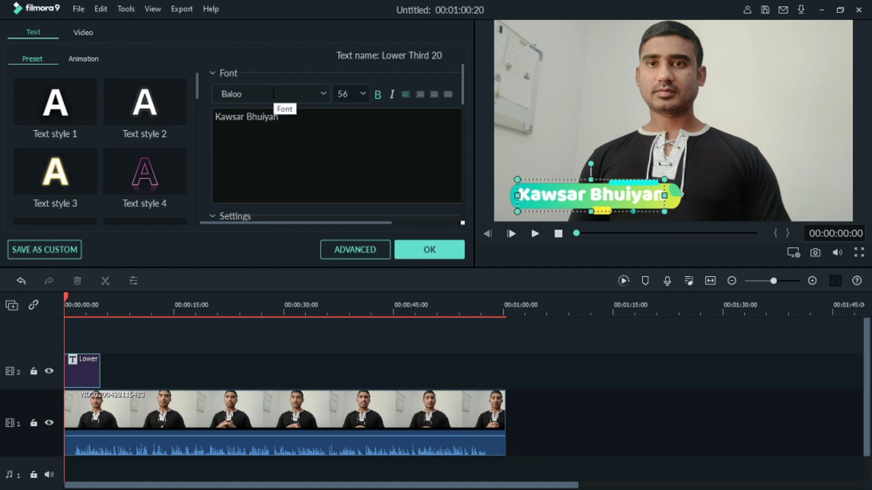
scroll(273, 93, "down", 1)
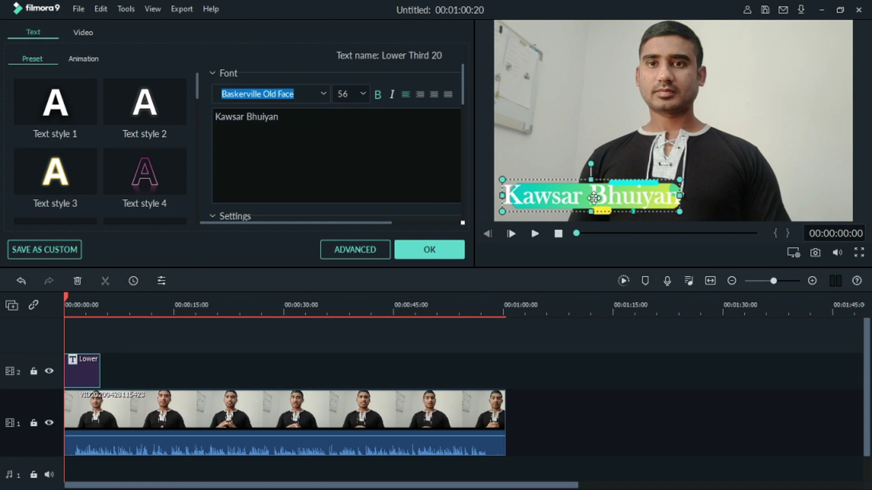
scroll(355, 93, "down", 3)
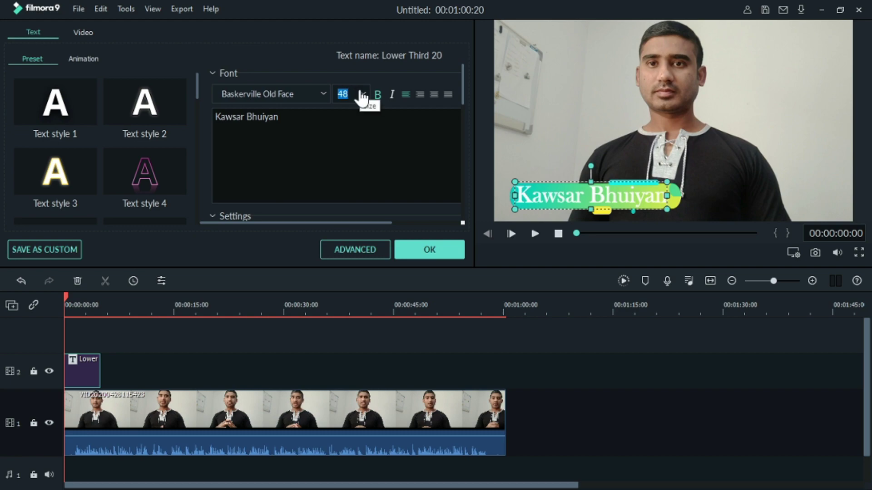
left_click(392, 96)
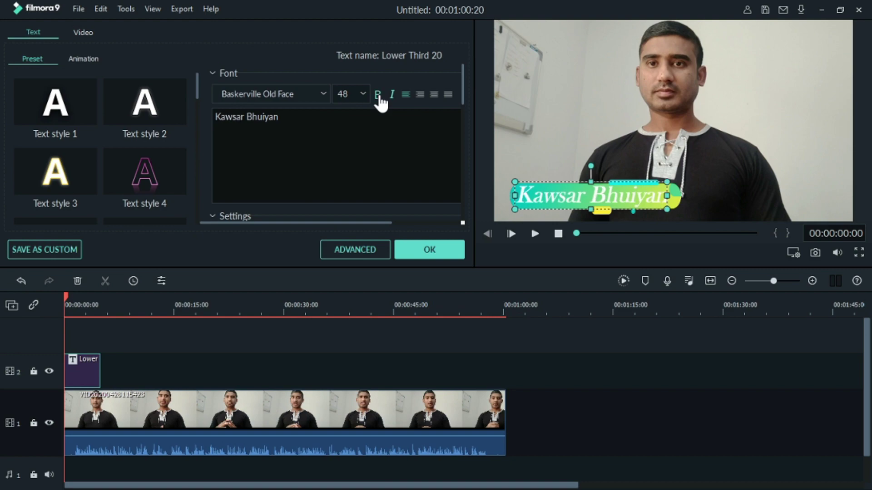
Colour the lower-third text red (#ff0000), apply the title edits and play back the title
scroll(379, 132, "down", 2)
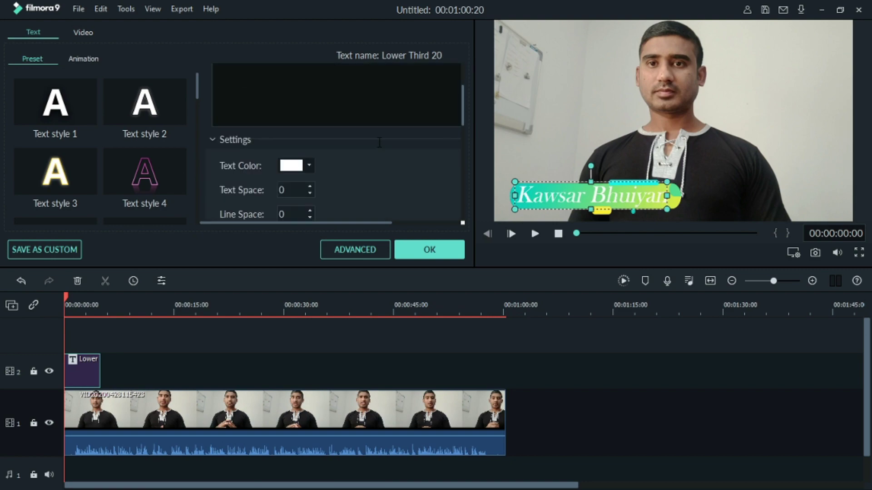
left_click(310, 167)
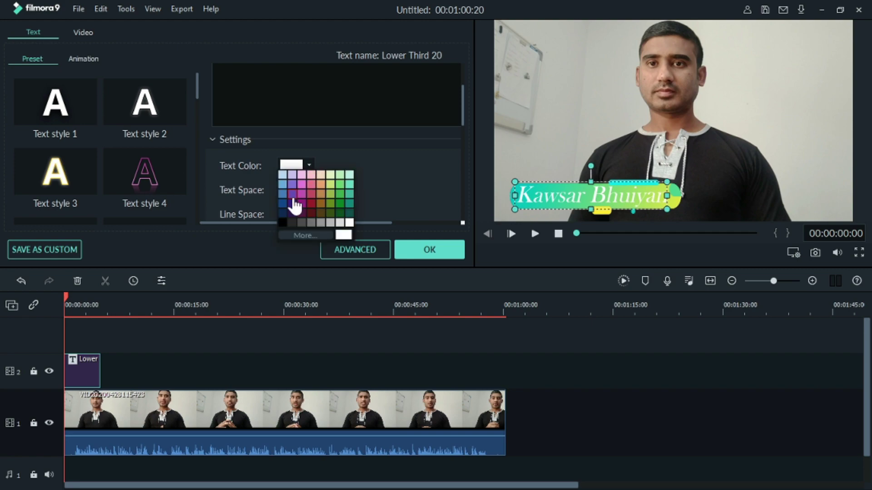
left_click(304, 236)
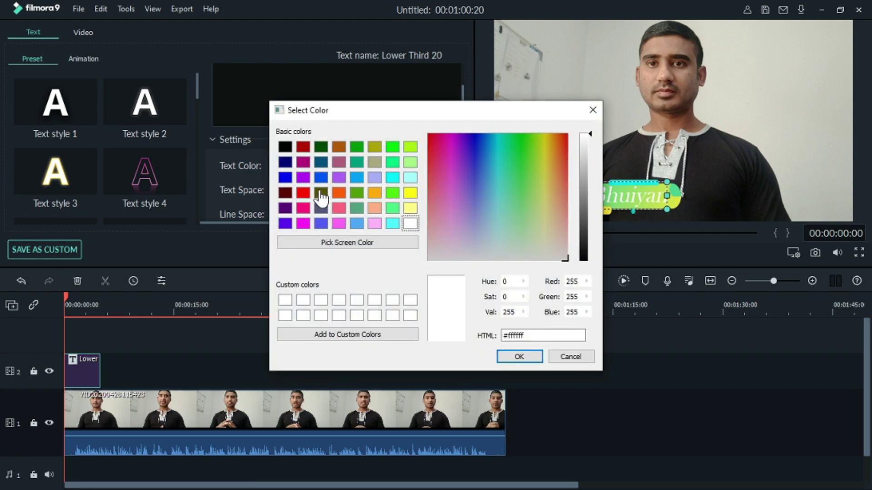
left_click(303, 194)
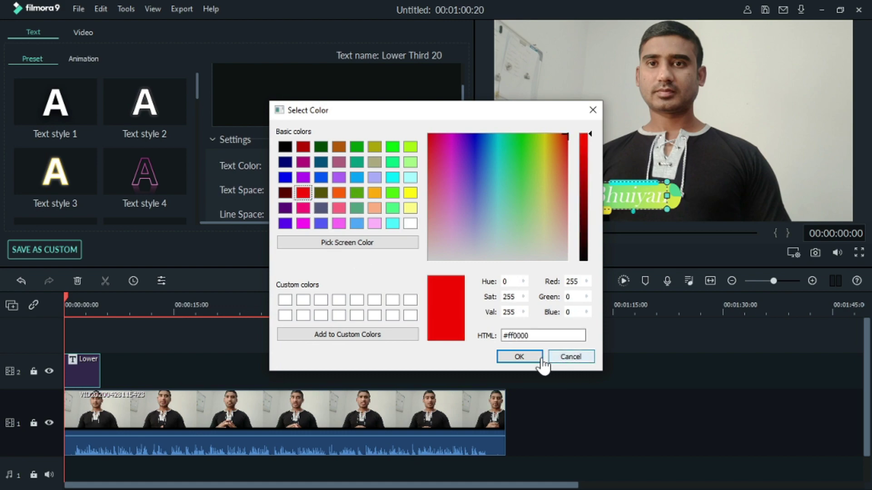
left_click(525, 358)
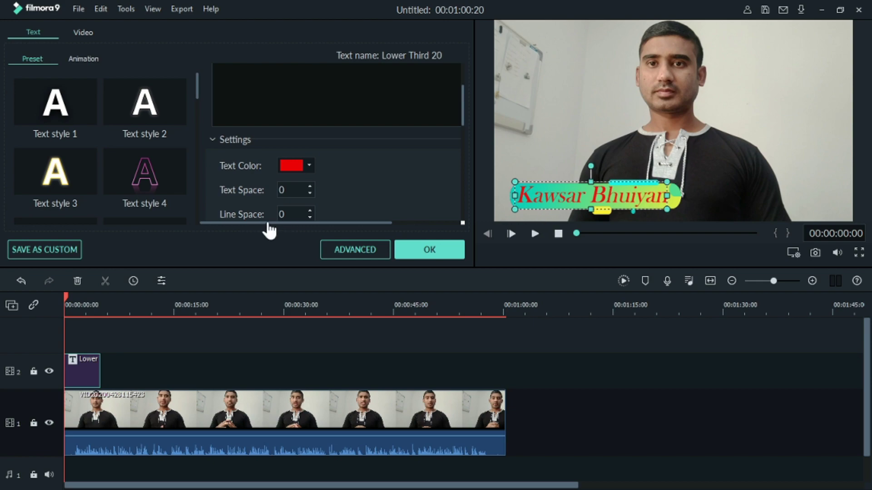
left_click(436, 255)
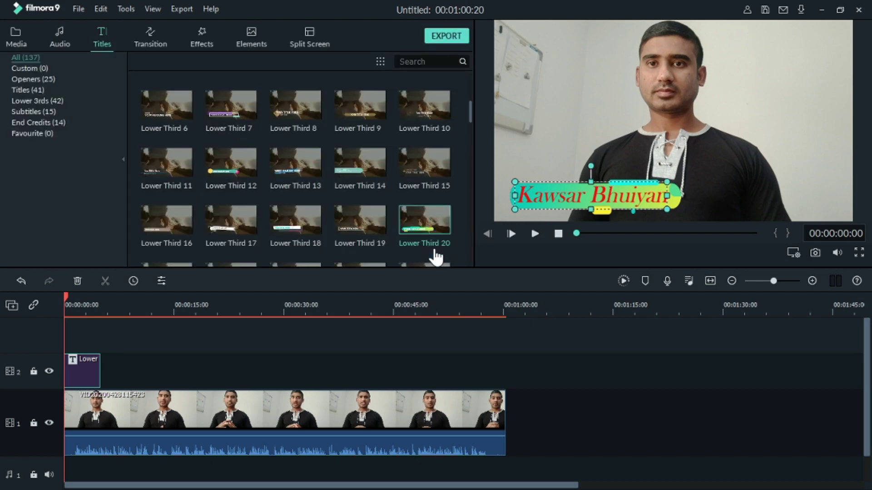
left_click(535, 234)
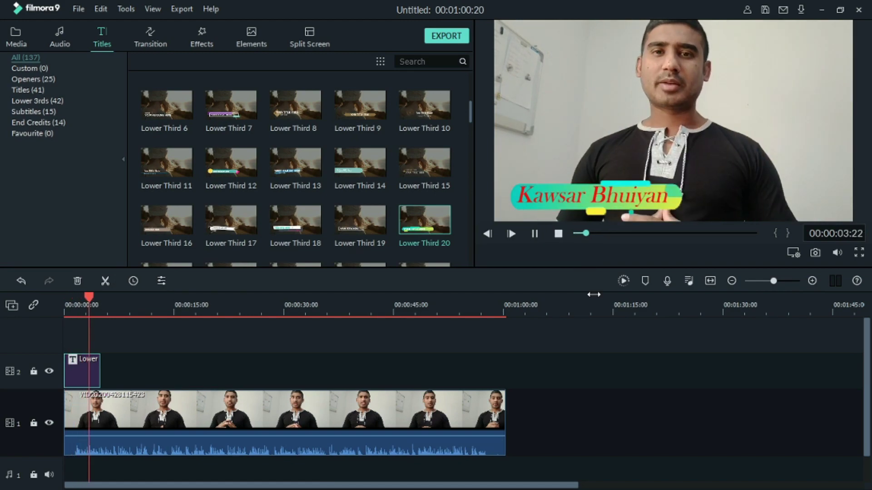
left_click(535, 234)
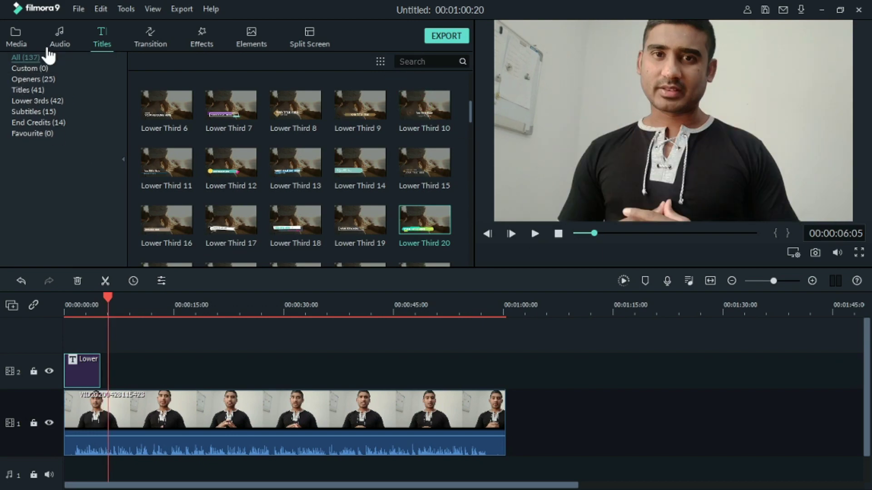
Import the "bangla android tips" image and place it on video track 2 at the playhead, after the title
left_click(15, 43)
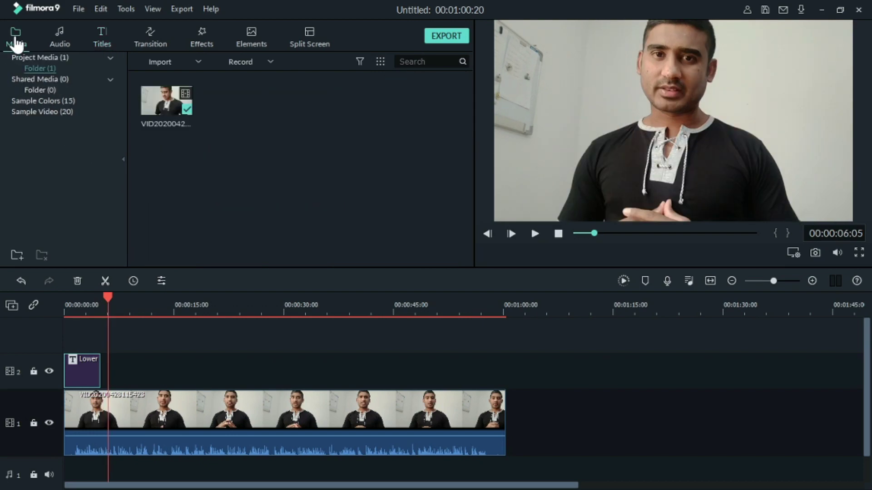
left_click(160, 64)
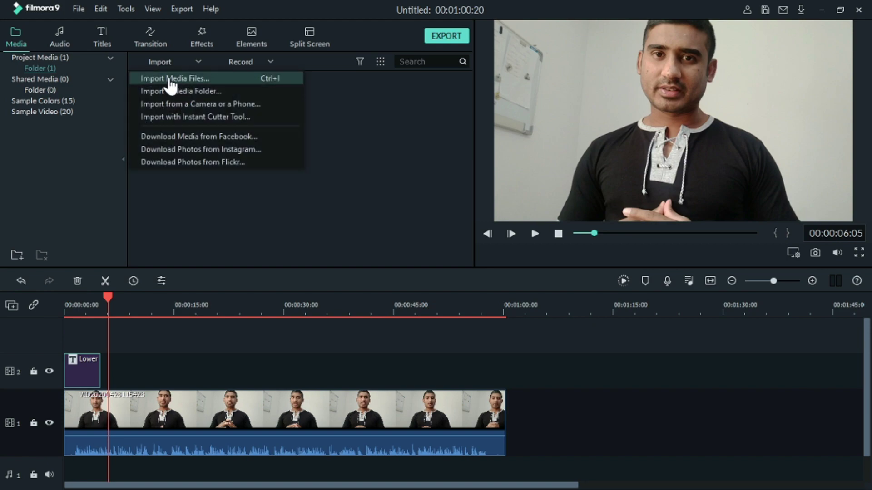
left_click(168, 79)
double_click(642, 175)
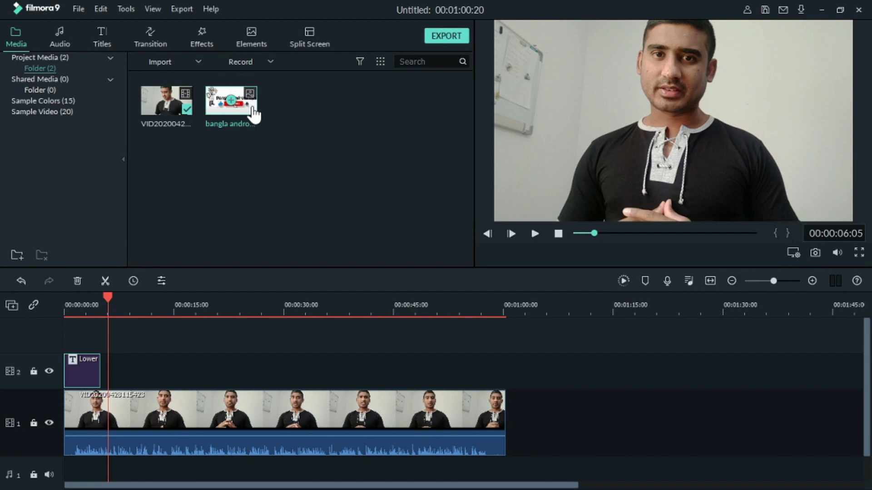
left_click_drag(249, 116, 116, 369)
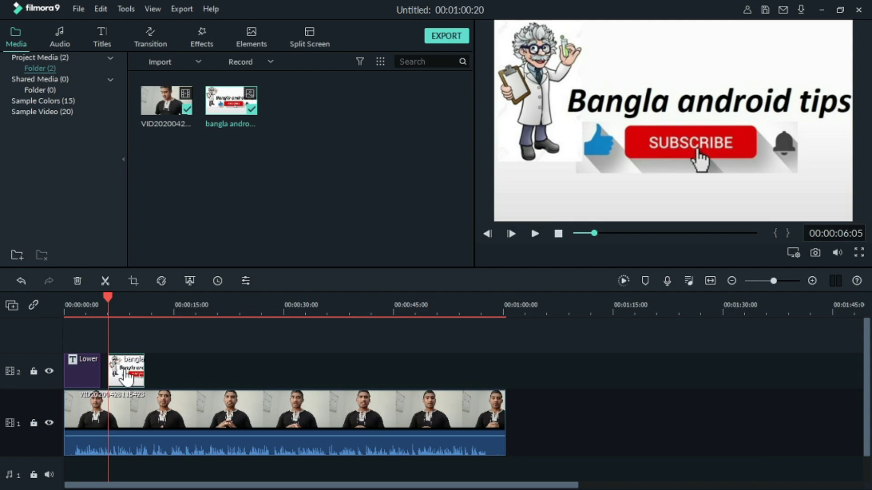
Shrink the channel image to a small logo in the upper-left corner of the video frame
double_click(126, 375)
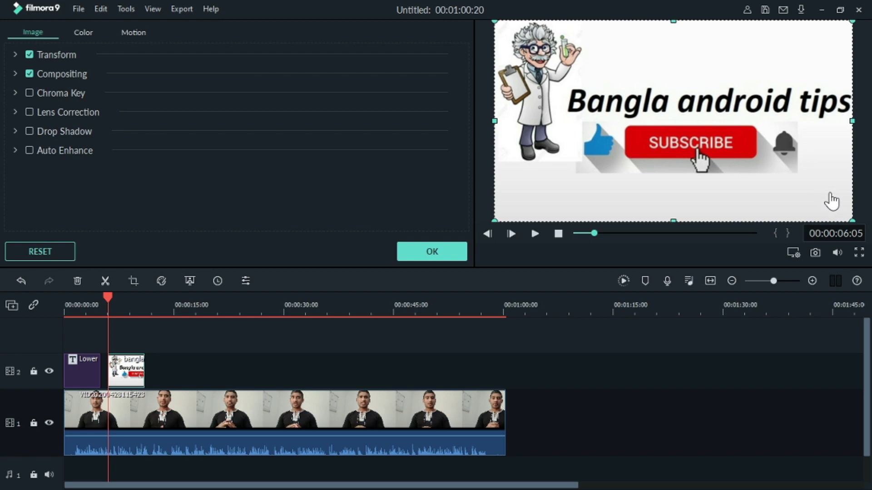
left_click_drag(848, 218, 533, 57)
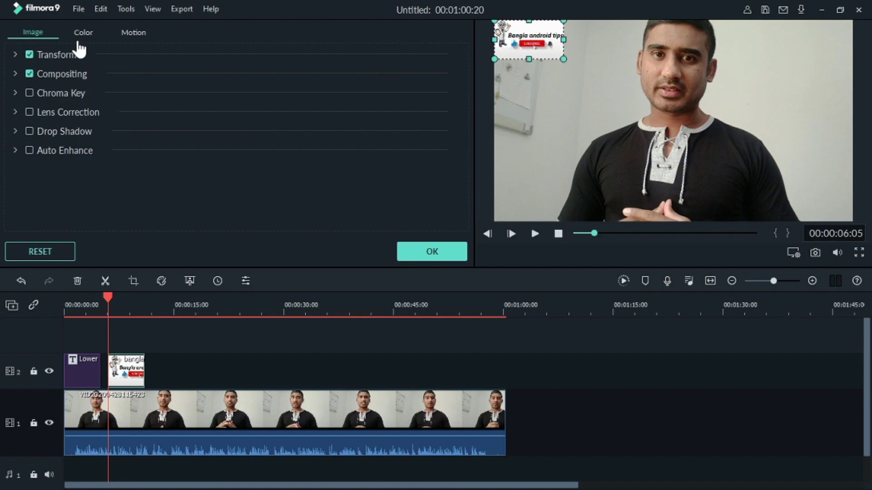
left_click(464, 257)
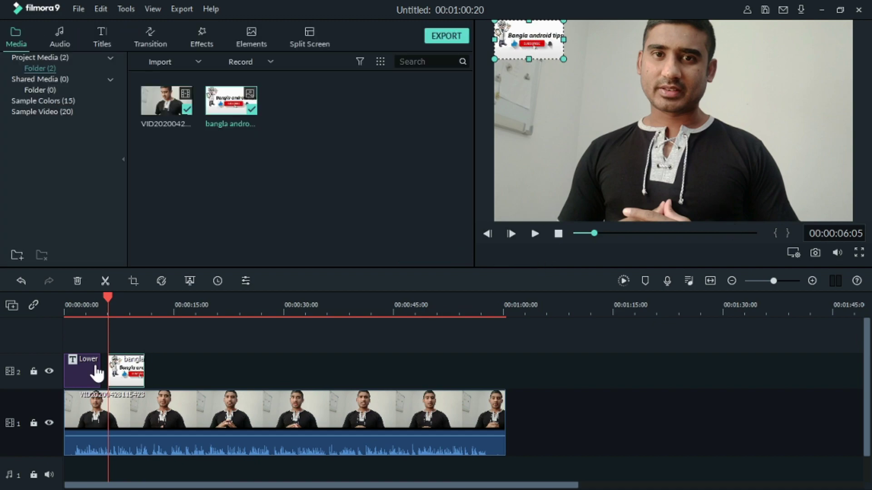
Apply the first clockwise-rotate-to-zoom motion to the channel image and play it back past the end of the image
double_click(129, 373)
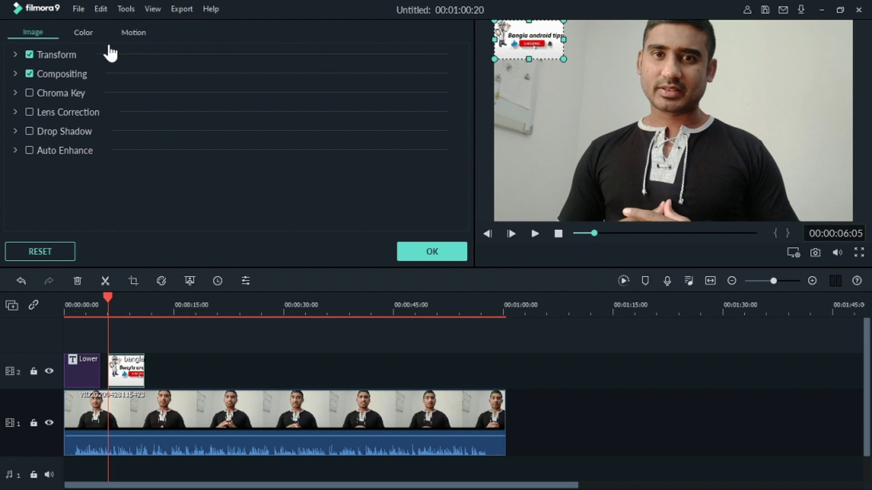
left_click(132, 33)
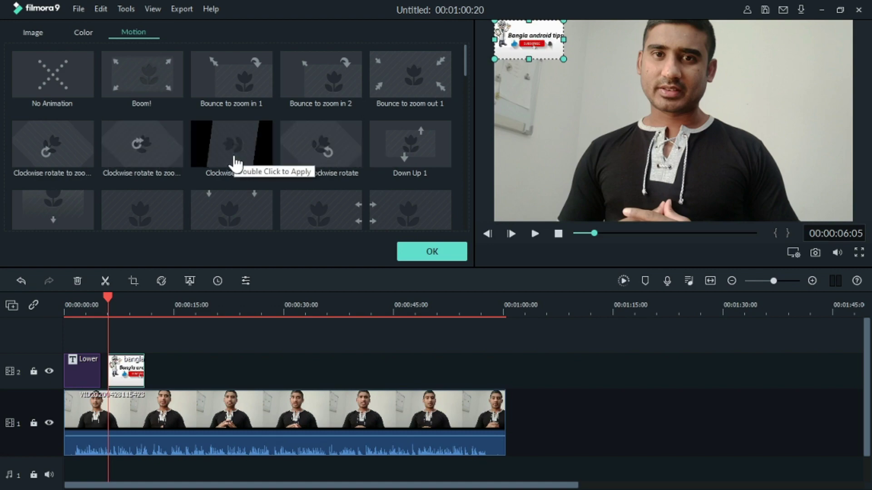
double_click(62, 159)
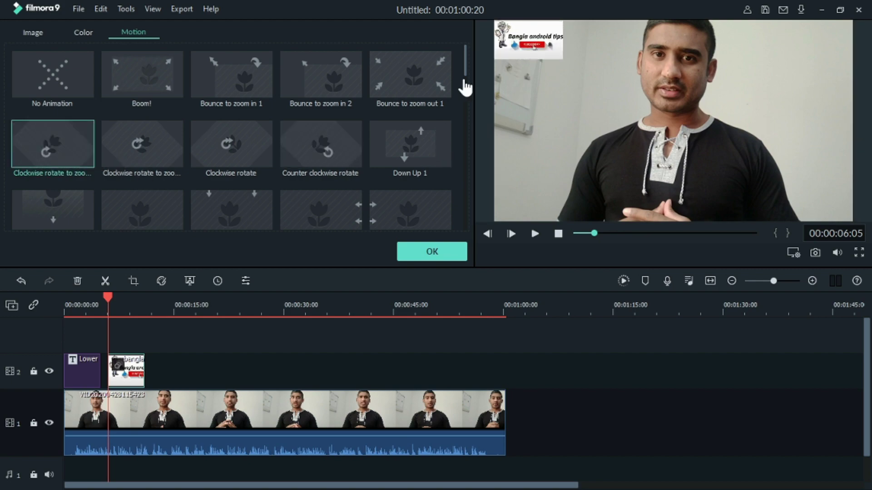
left_click(432, 252)
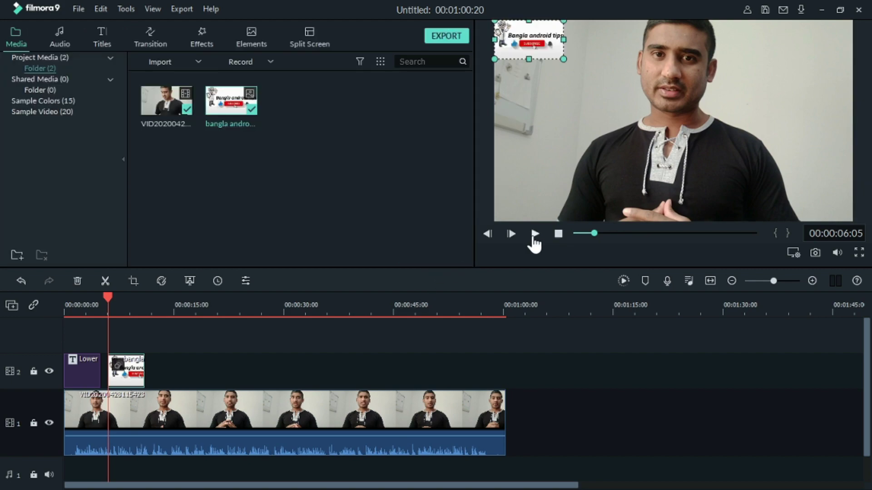
left_click(535, 234)
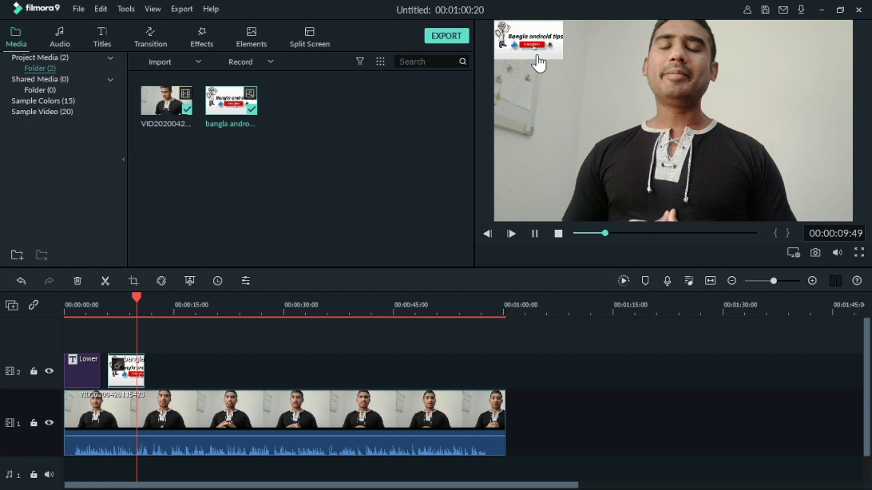
left_click(535, 235)
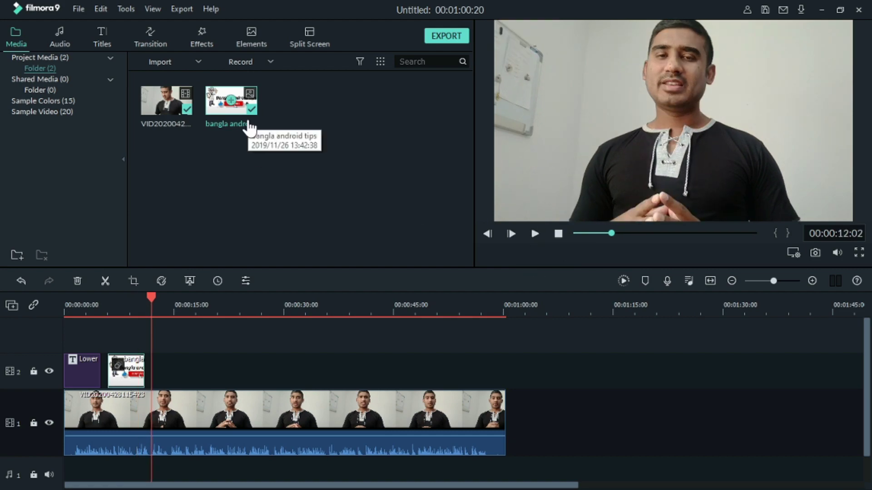
Add the Aibao filter to video track 2 at the playhead, after the channel image, and play it back
left_click(207, 48)
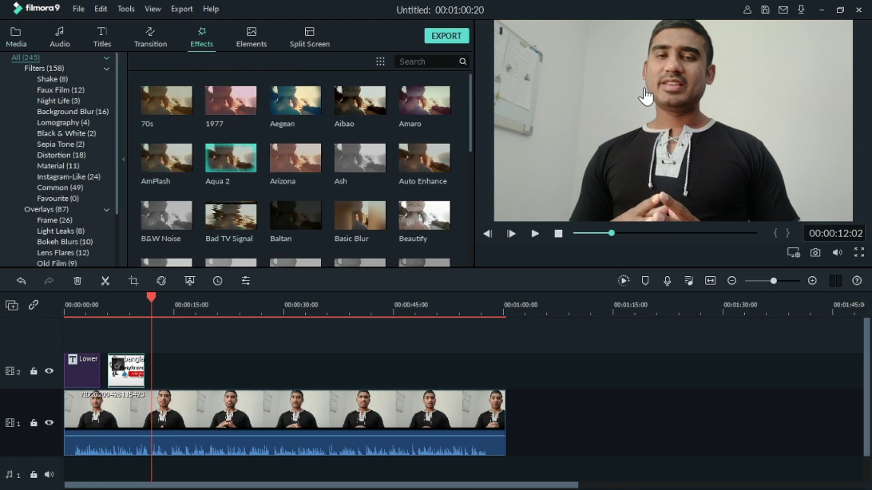
left_click_drag(376, 108, 157, 368)
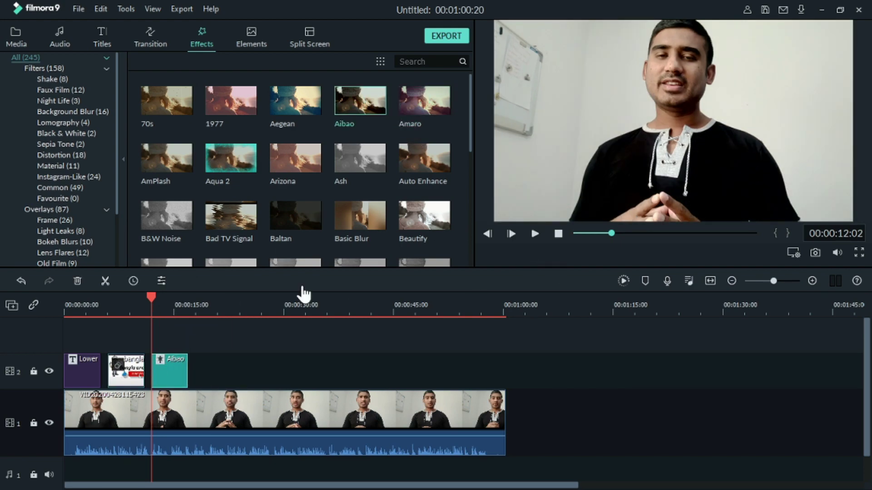
left_click(536, 237)
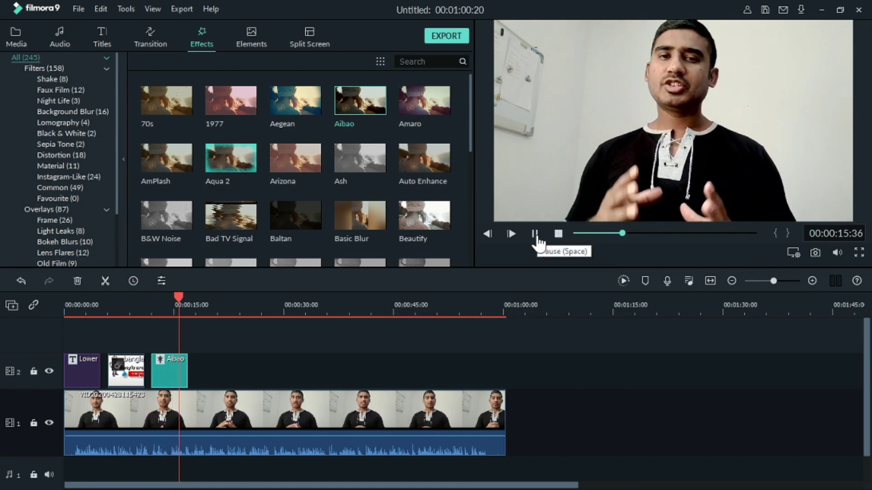
left_click(536, 237)
Add the Beautify filter directly after the Aibao filter on video track 2 and play it back
left_click_drag(424, 218, 200, 379)
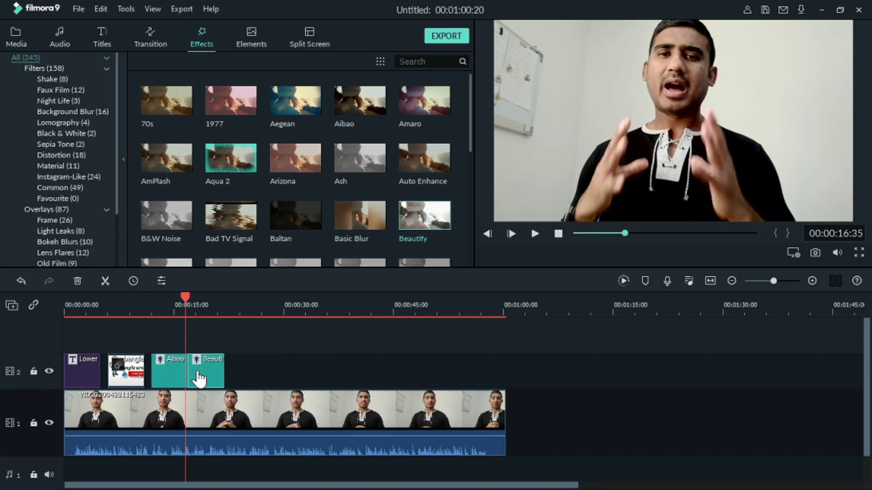
left_click(535, 235)
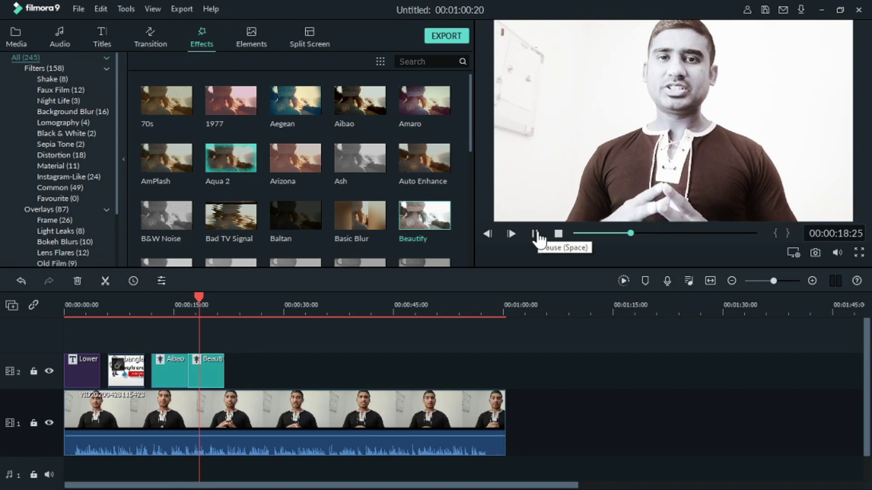
left_click(536, 234)
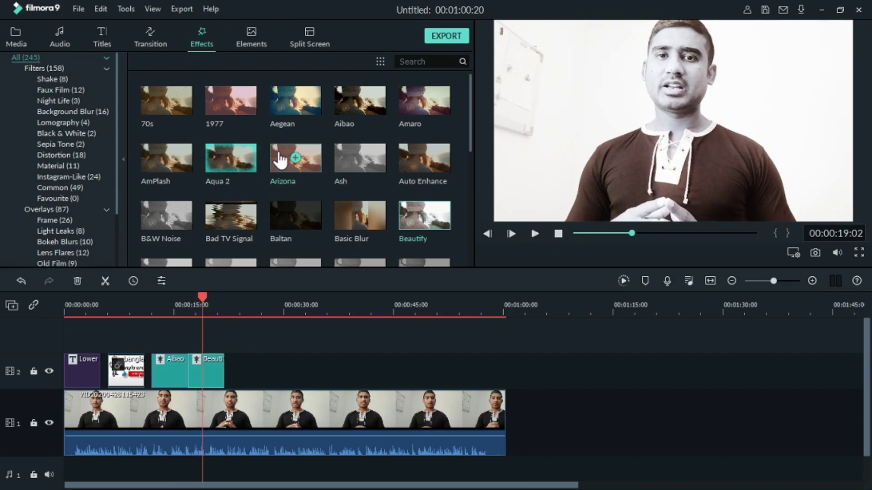
Add the Radio Explik... filter directly after the Beautify filter on video track 2 and play it back
scroll(295, 182, "down", 5)
scroll(377, 193, "down", 5)
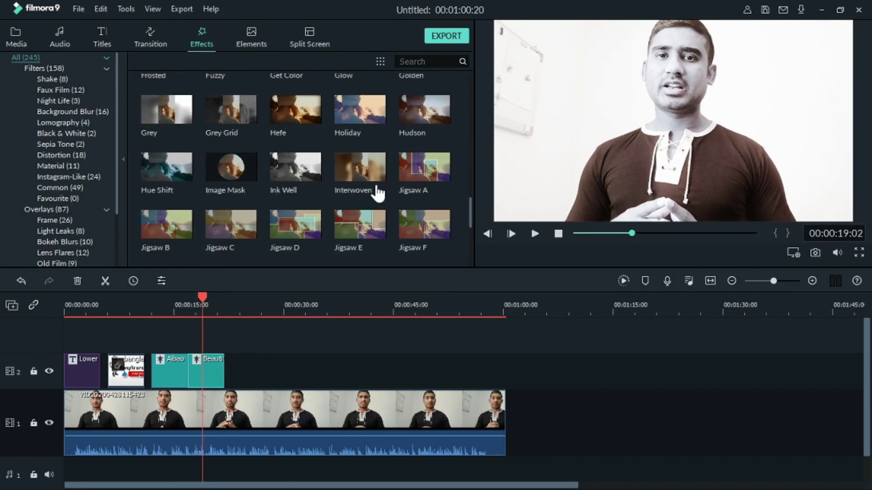
scroll(259, 171, "up", 3)
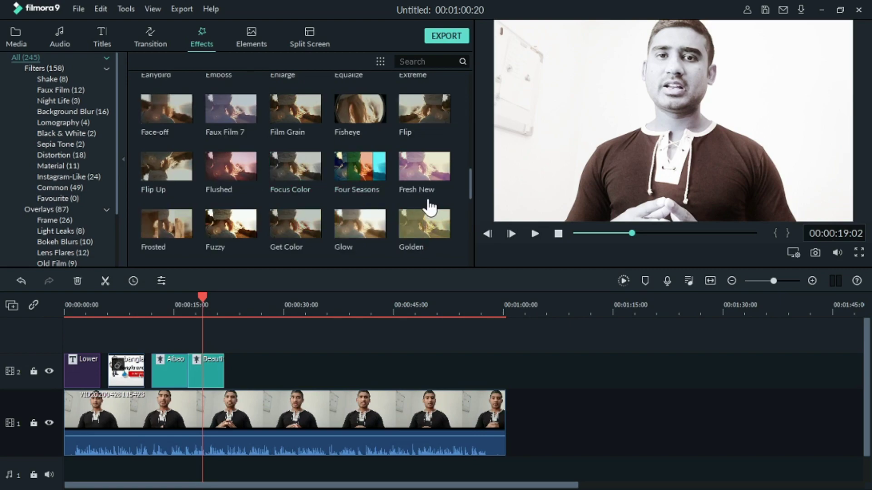
scroll(399, 179, "down", 8)
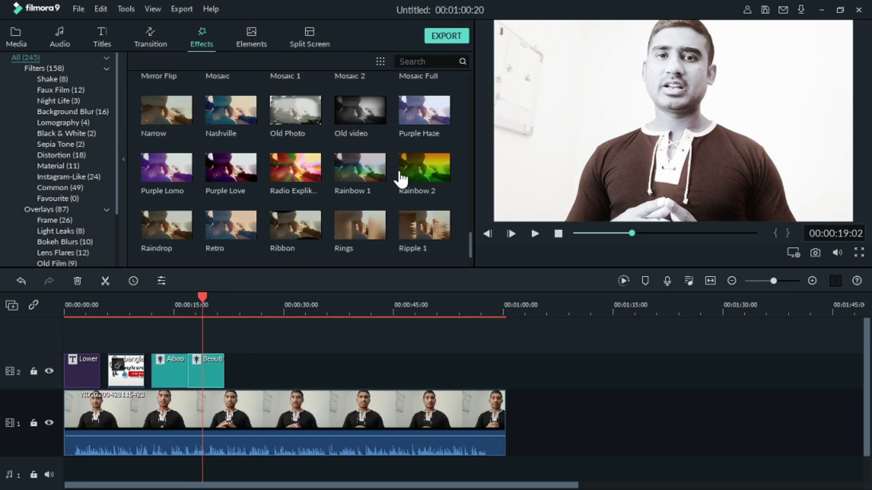
left_click_drag(295, 169, 241, 370)
left_click(535, 235)
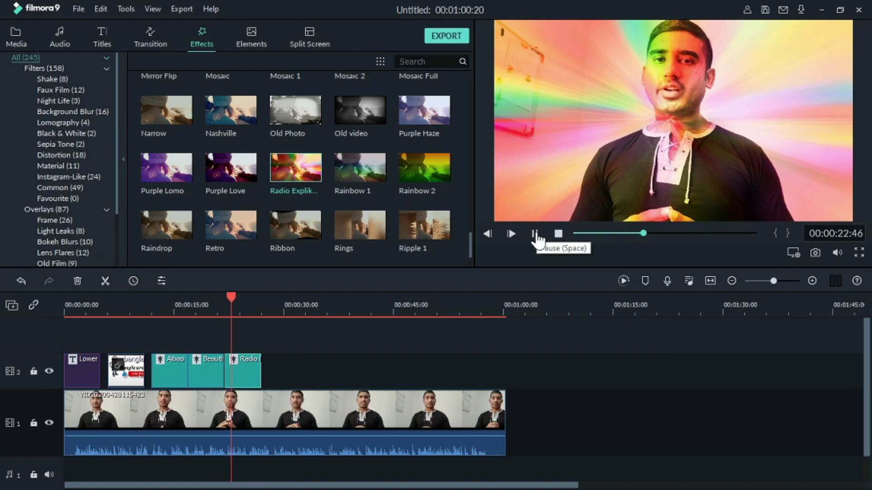
Add the Wash filter directly after the Radio Explik... filter on video track 2 and play it back past its end
left_click(535, 235)
scroll(364, 195, "down", 5)
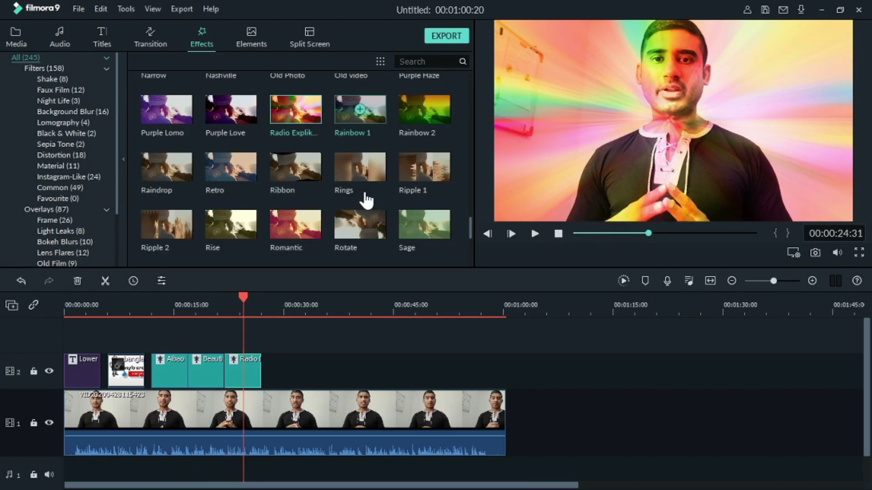
scroll(366, 200, "down", 4)
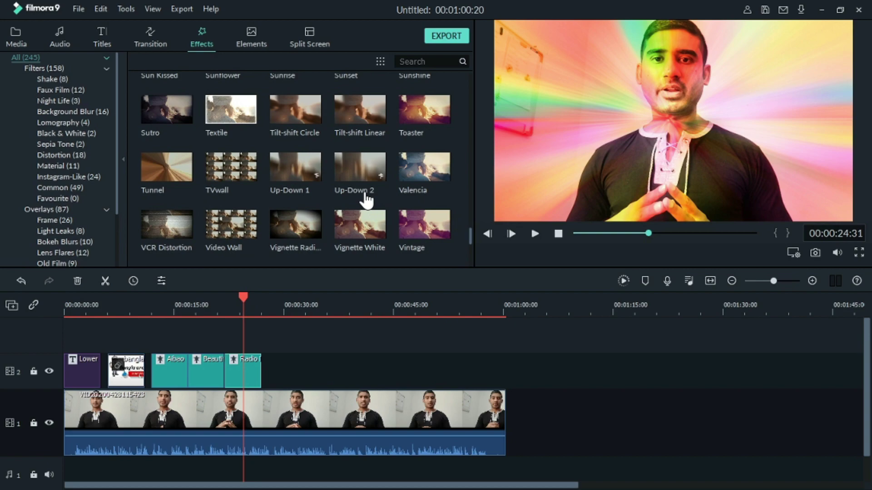
scroll(366, 200, "down", 8)
scroll(361, 206, "down", 3)
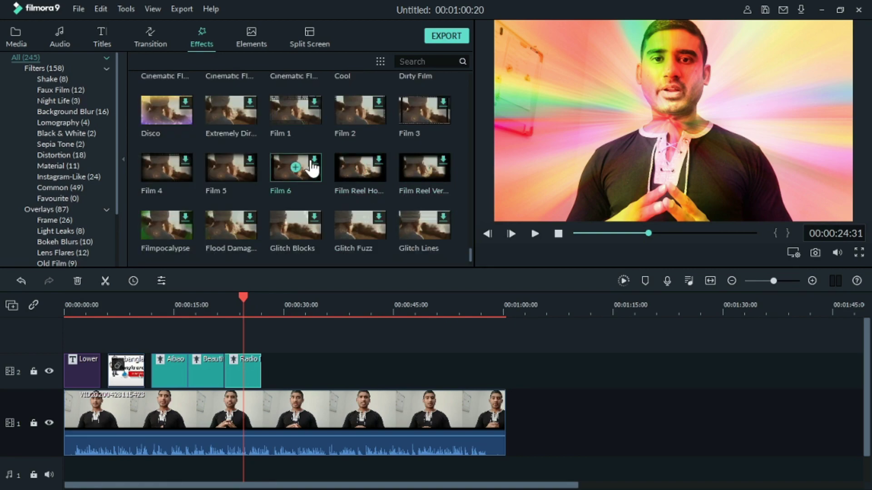
scroll(305, 188, "up", 5)
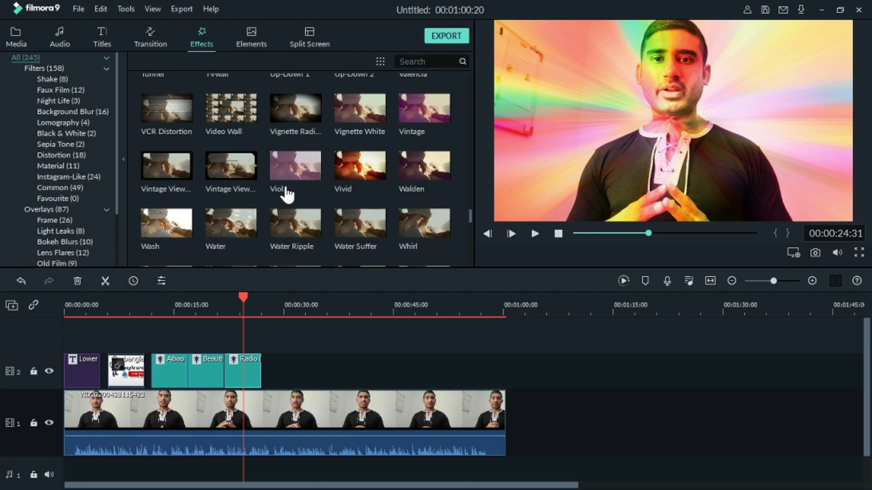
left_click_drag(166, 222, 263, 367)
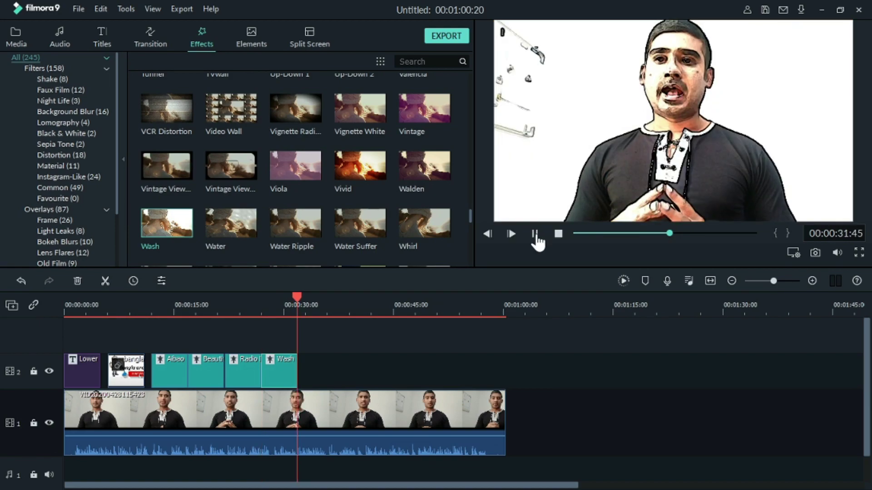
left_click(536, 234)
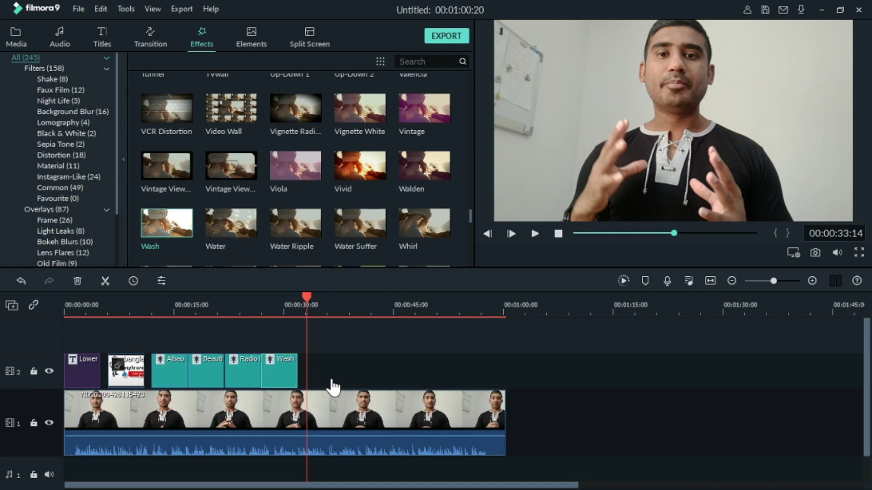
Preview the music track SkyLine - Over The Hills and add it at the start of audio track 1
left_click(64, 44)
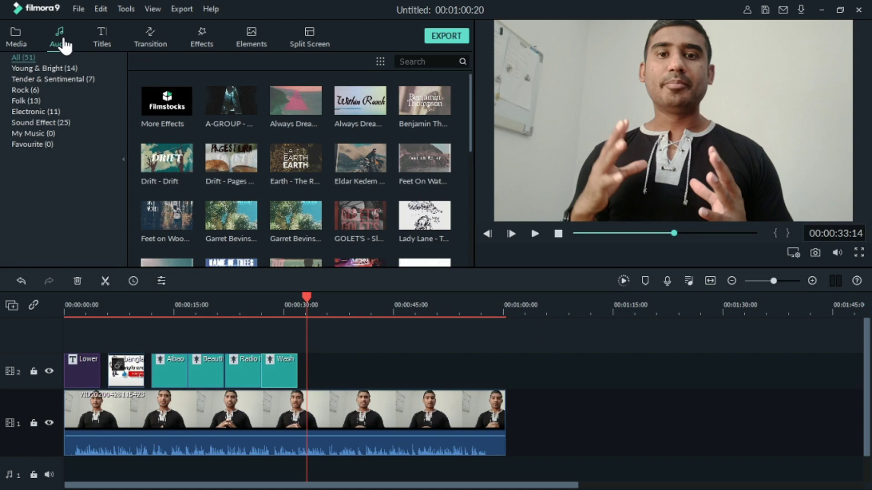
scroll(339, 168, "down", 10)
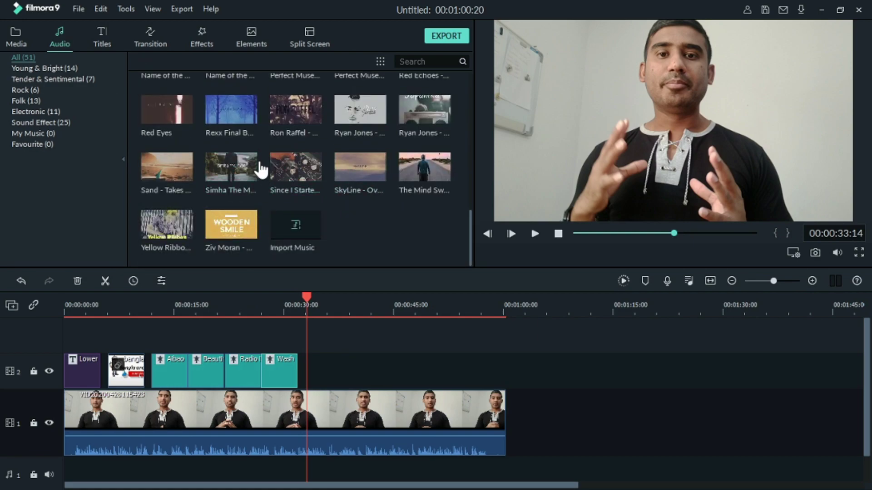
double_click(384, 174)
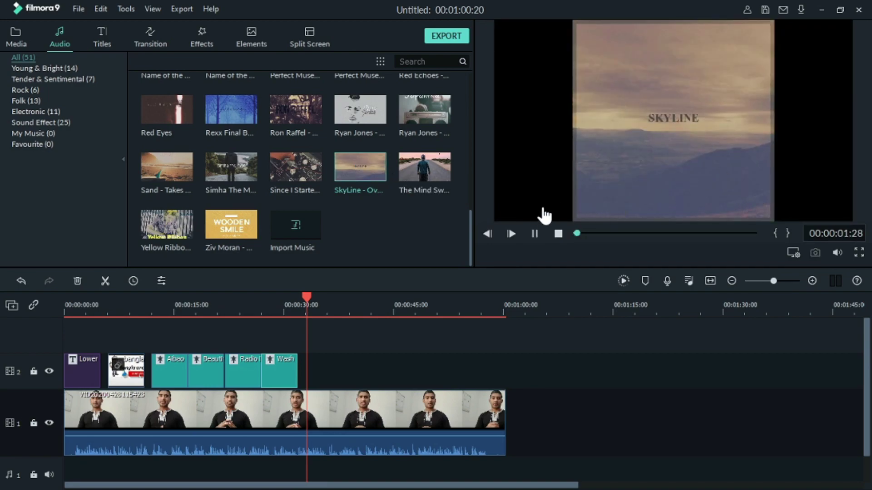
left_click(534, 235)
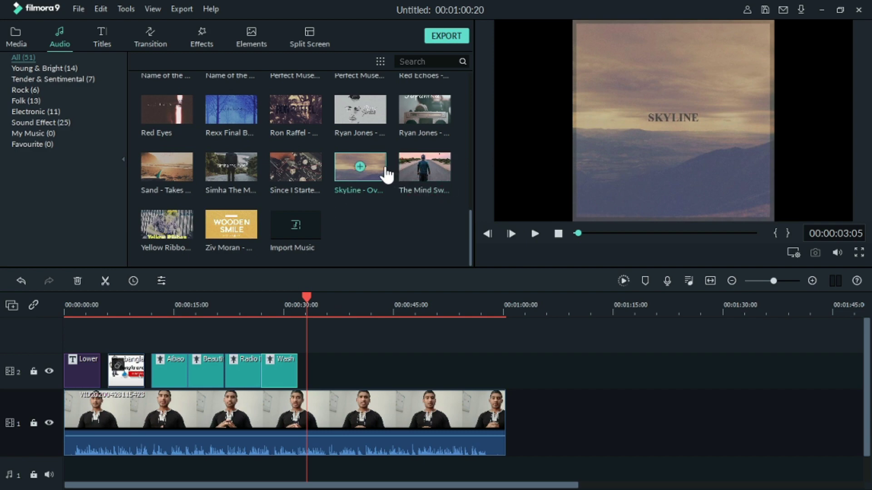
left_click_drag(377, 178, 46, 445)
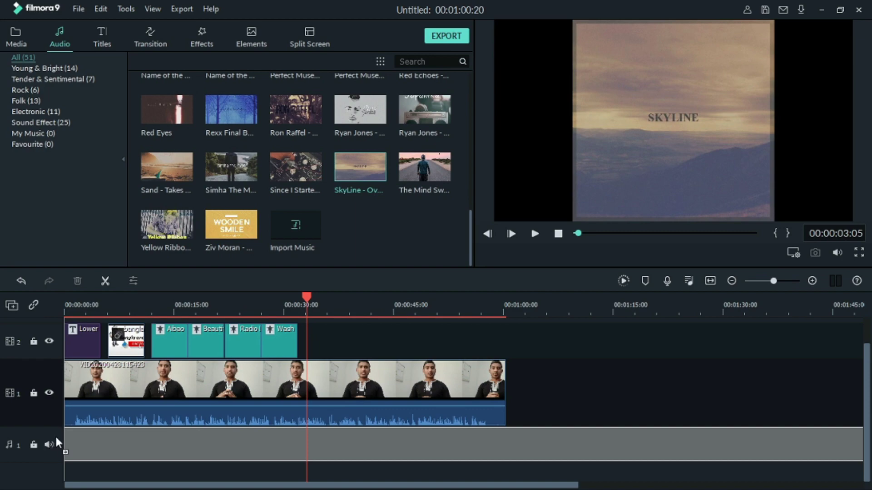
left_click_drag(56, 438, 59, 442)
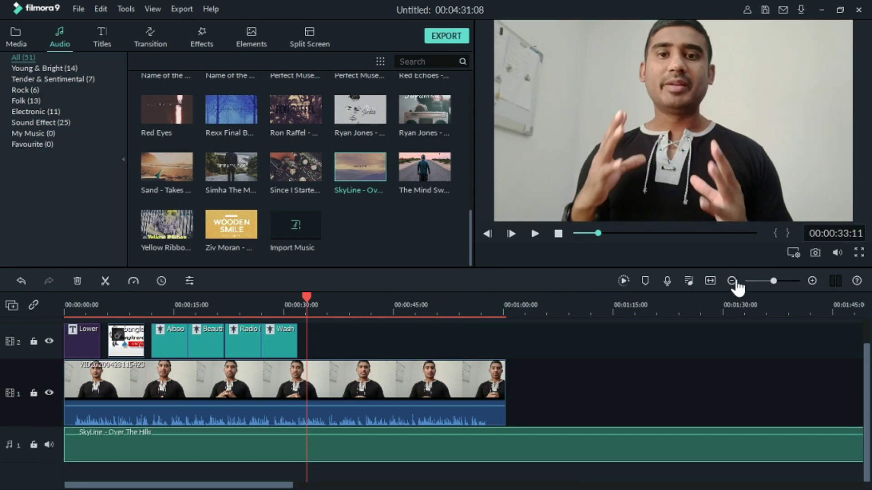
Trim the end of the SkyLine music clip to match the end of the main video clip
left_click(731, 280)
left_click(732, 281)
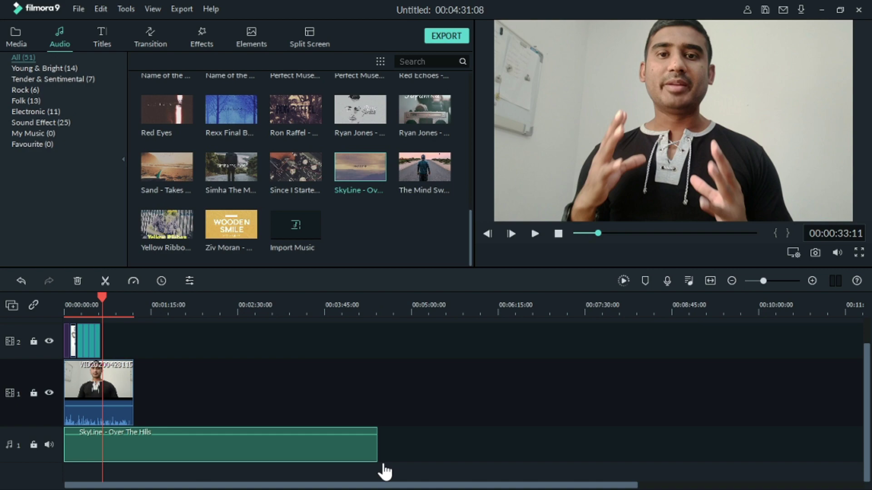
left_click_drag(377, 445, 135, 439)
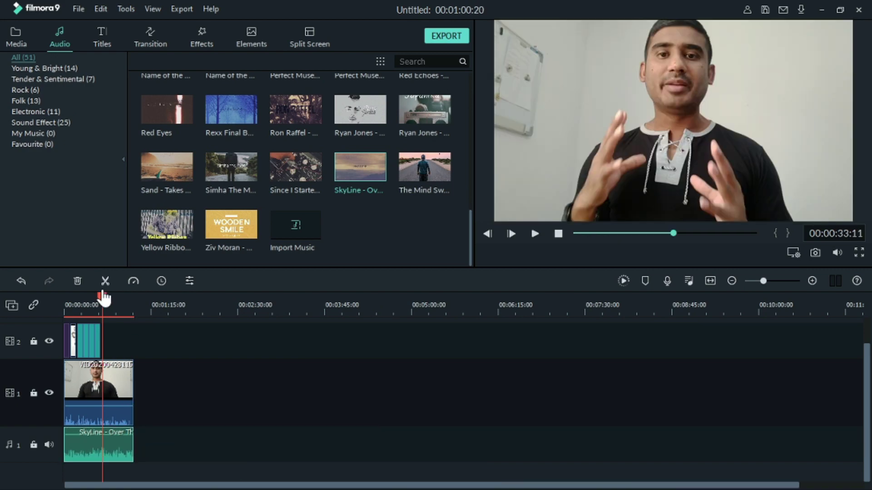
Return the playhead to the project start and lower the SkyLine music clip's volume to about -15.7 dB
left_click(87, 304)
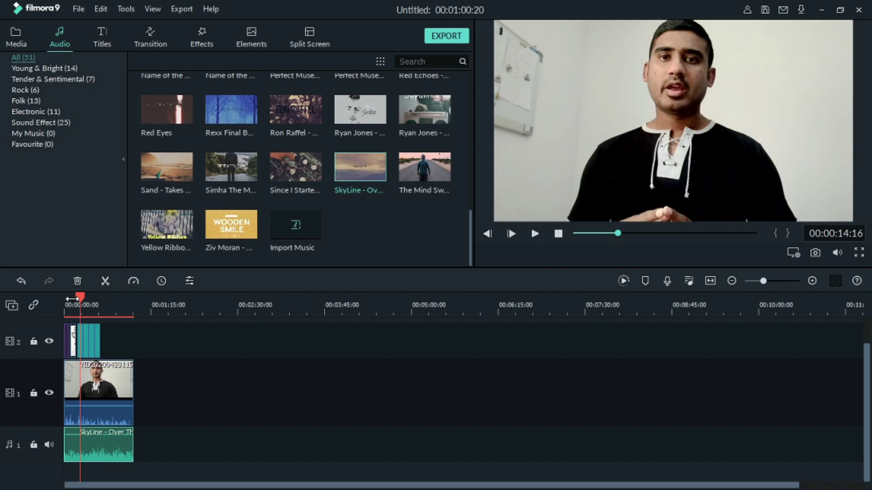
left_click(66, 305)
left_click(812, 281)
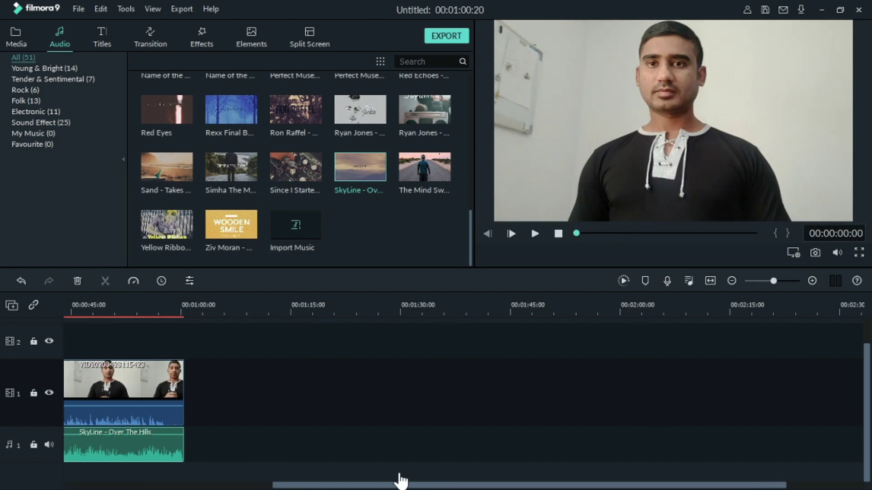
left_click_drag(403, 484, 108, 485)
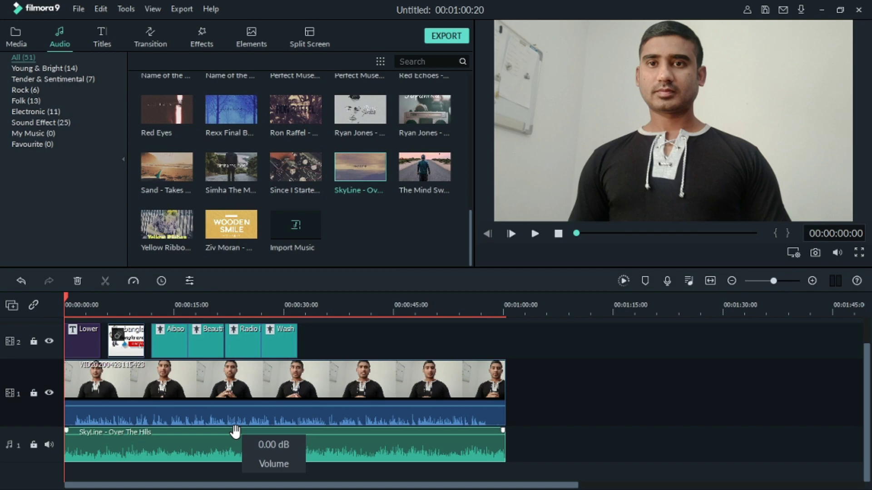
mouse_move(240, 432)
left_mouse_down()
mouse_move(239, 444)
mouse_move(243, 434)
mouse_move(247, 441)
left_mouse_up()
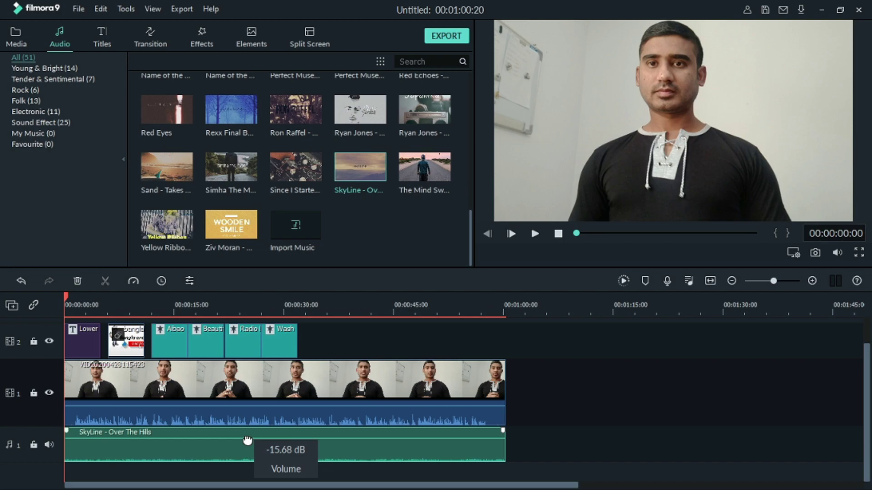
left_click_drag(248, 440, 248, 441)
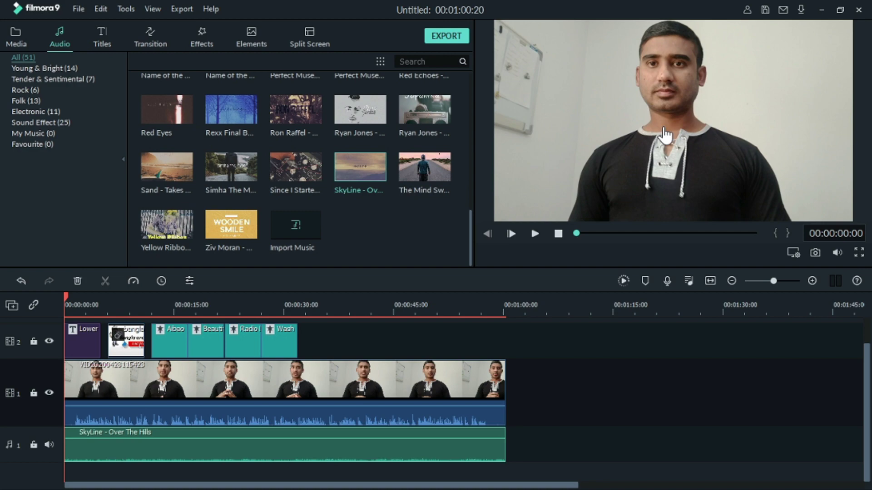
Apply the Boom! motion to the main video clip on track 1 and play it back from the start
double_click(650, 131)
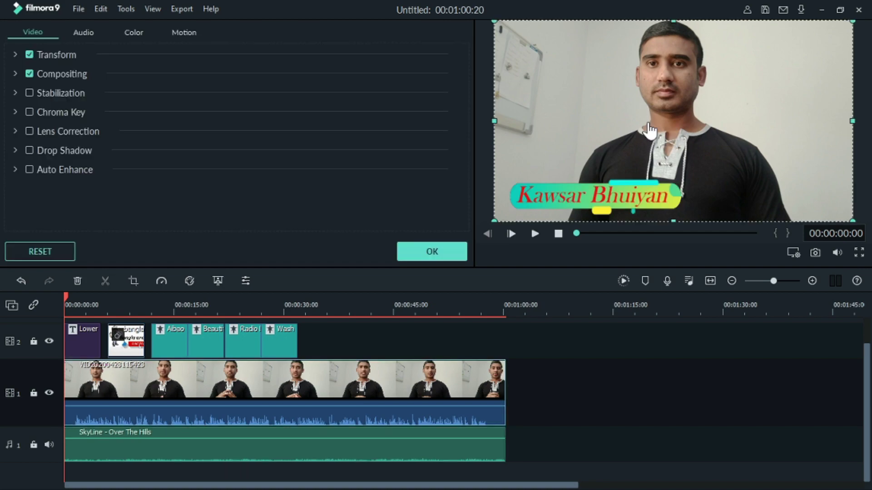
left_click(185, 35)
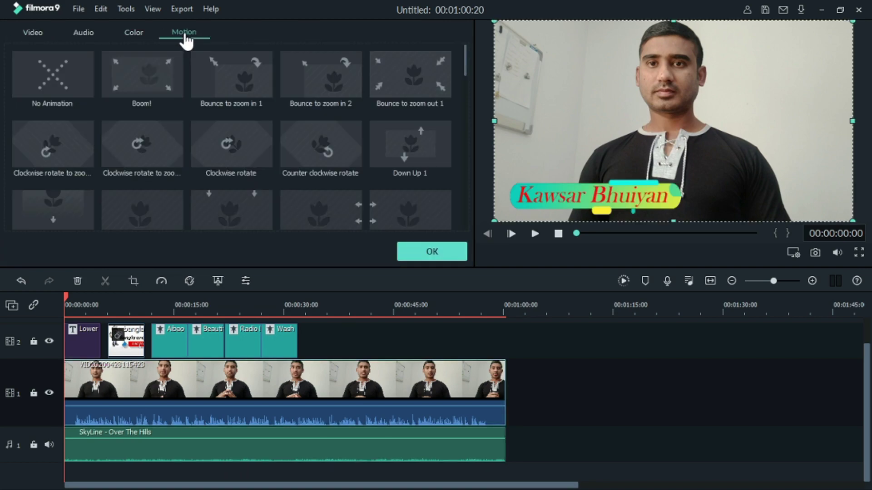
left_click(176, 88)
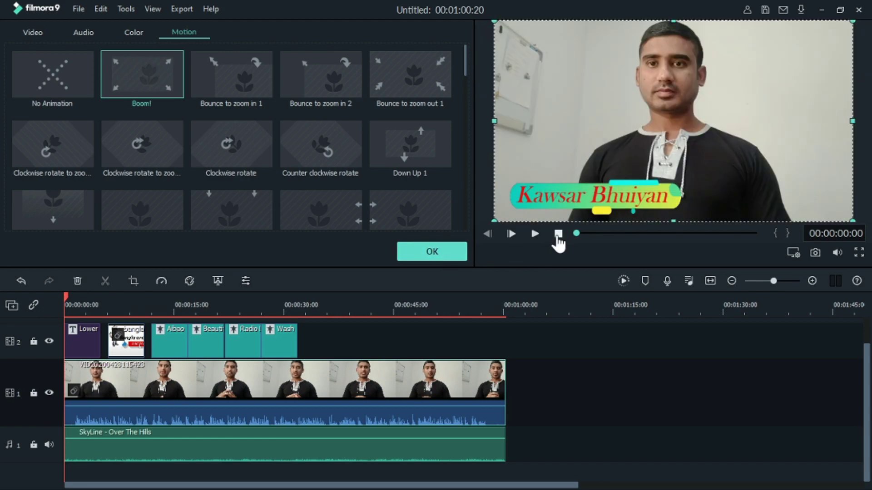
left_click(537, 236)
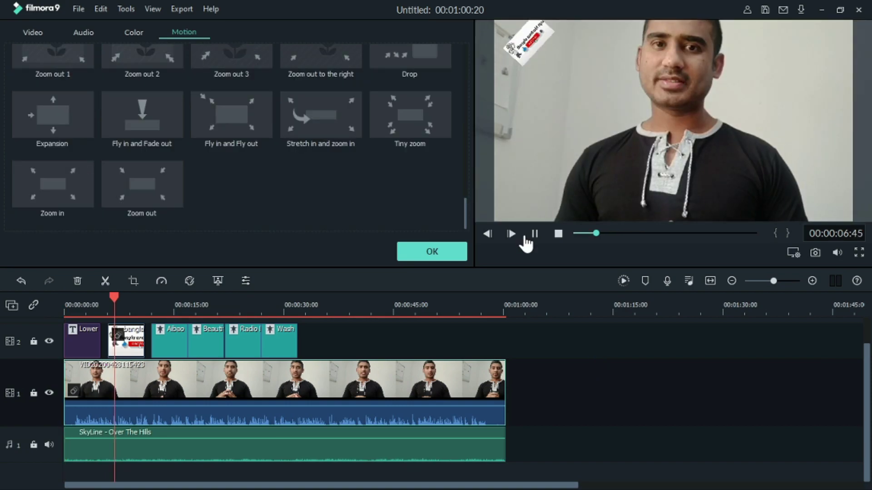
left_click(559, 235)
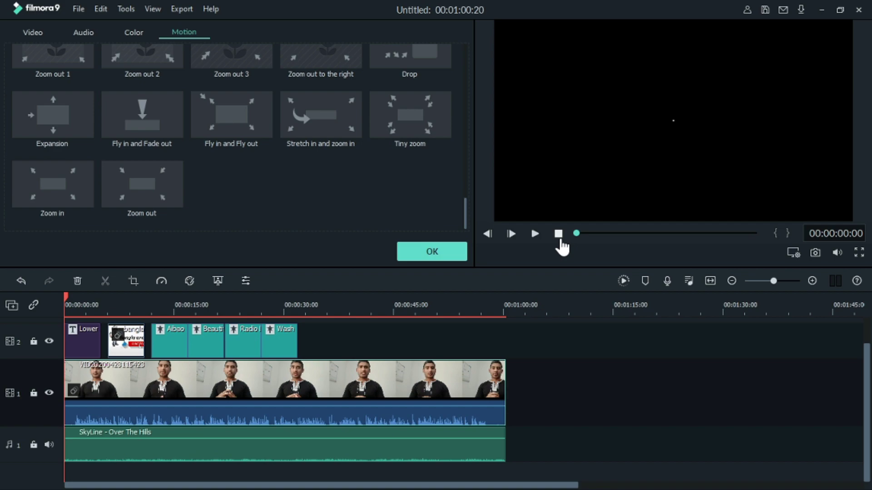
left_click(450, 253)
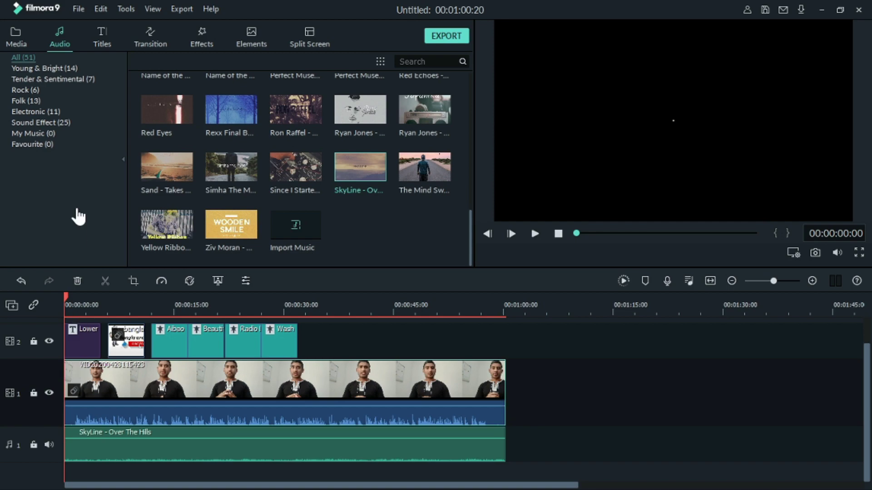
Add the Dispersion Blur transition at the start of the main video clip on track 1 and play it back
left_click(150, 37)
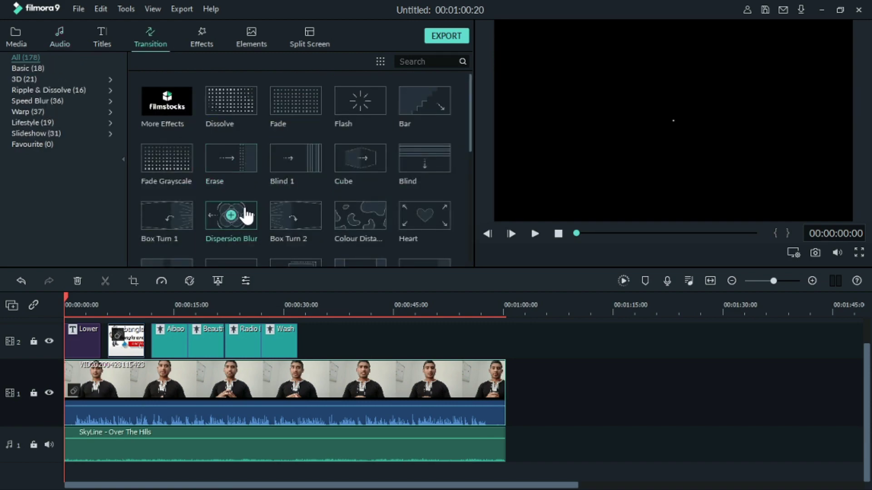
left_click_drag(239, 223, 51, 418)
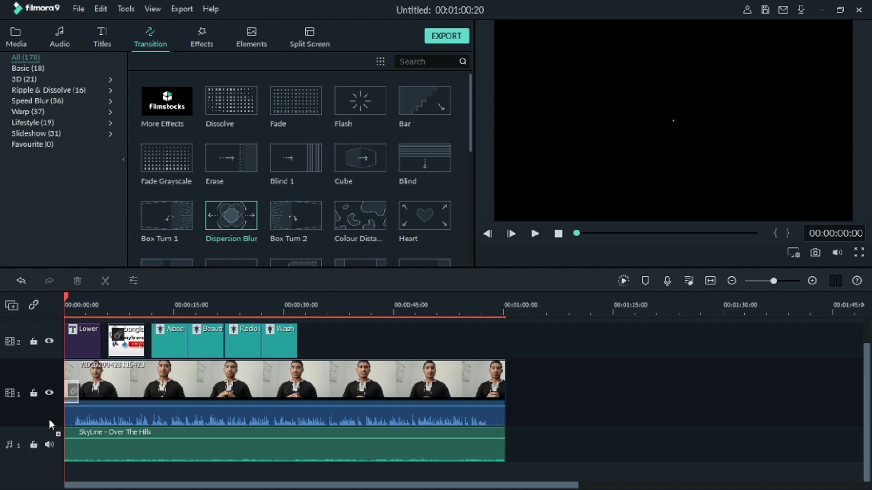
left_click(534, 234)
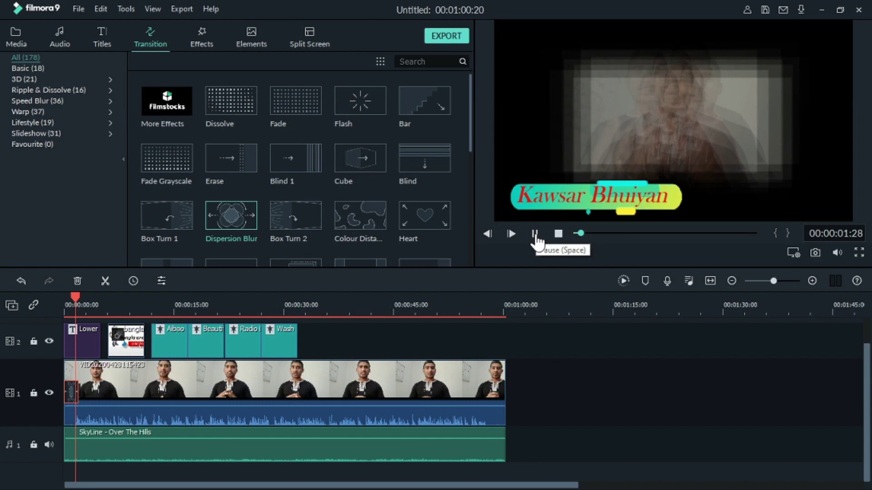
left_click(535, 233)
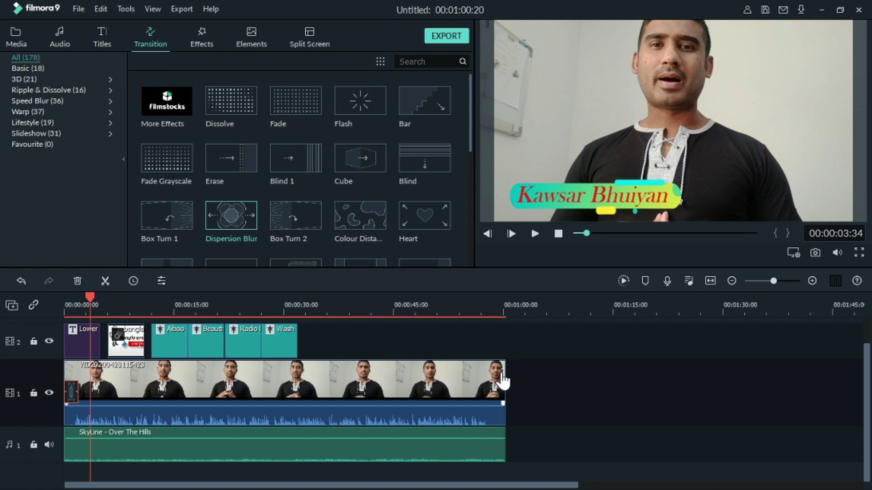
Open the export settings for a local MP4 file and name the output "new video"
left_click(447, 37)
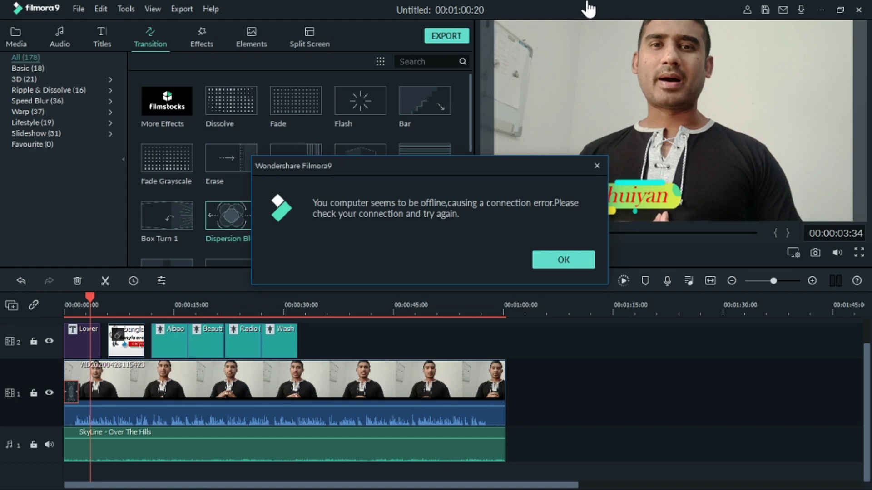
left_click(580, 265)
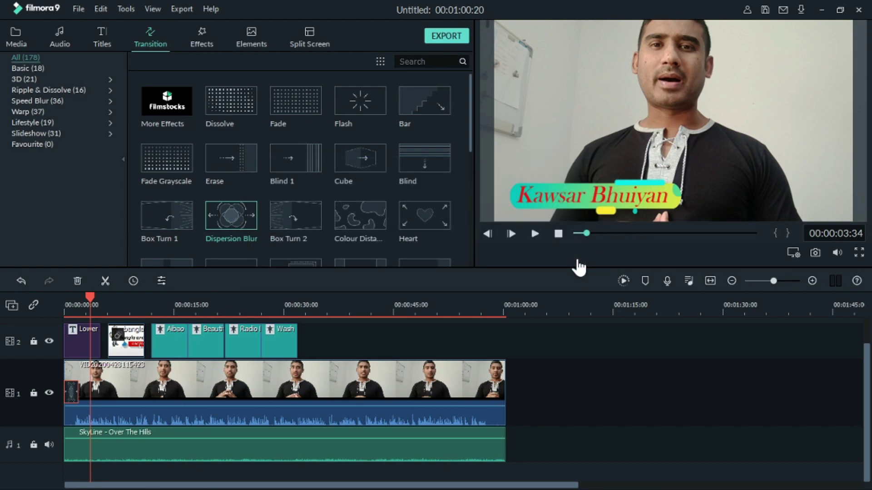
left_click(444, 37)
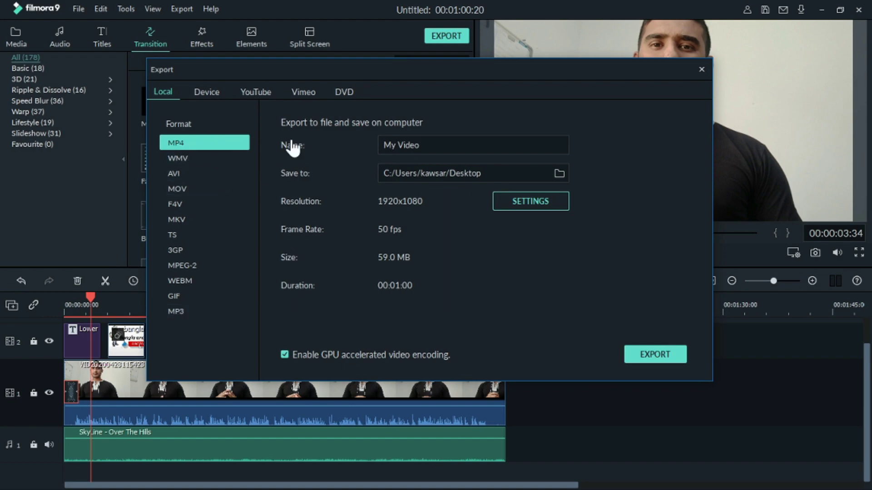
left_click_drag(420, 144, 356, 145)
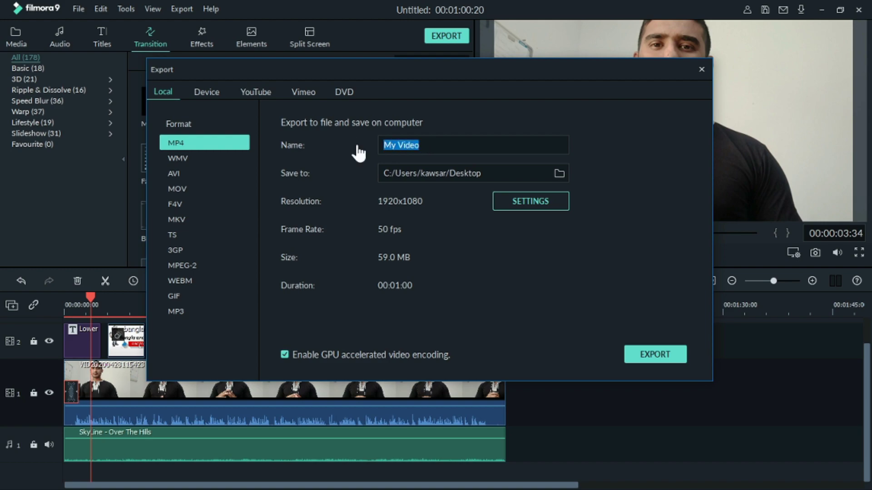
type("new")
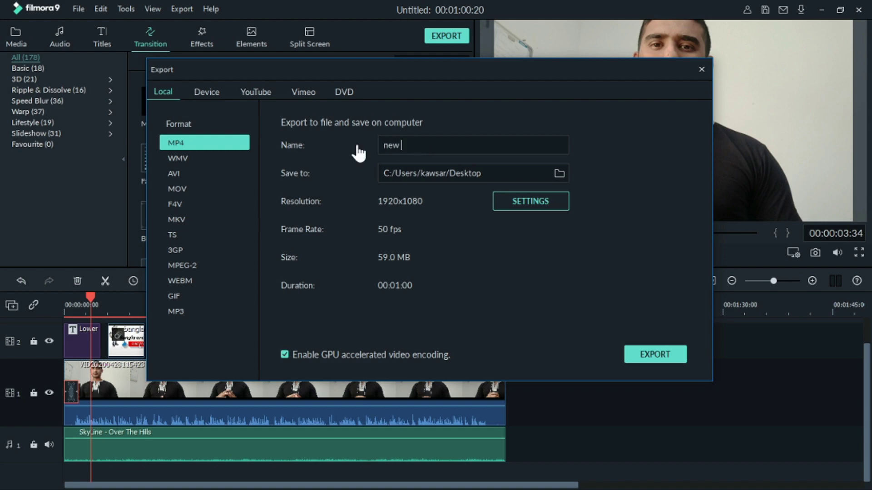
type(" video")
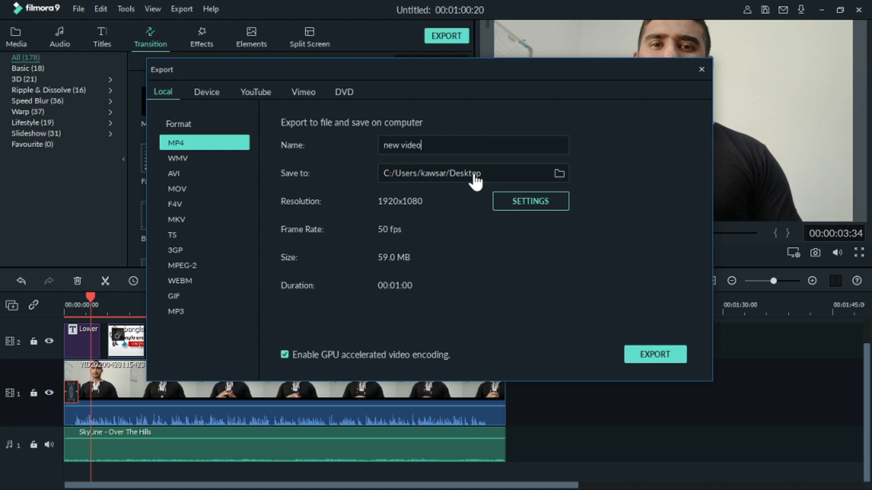
Choose the Desktop as the save folder and start exporting the video
left_click(559, 174)
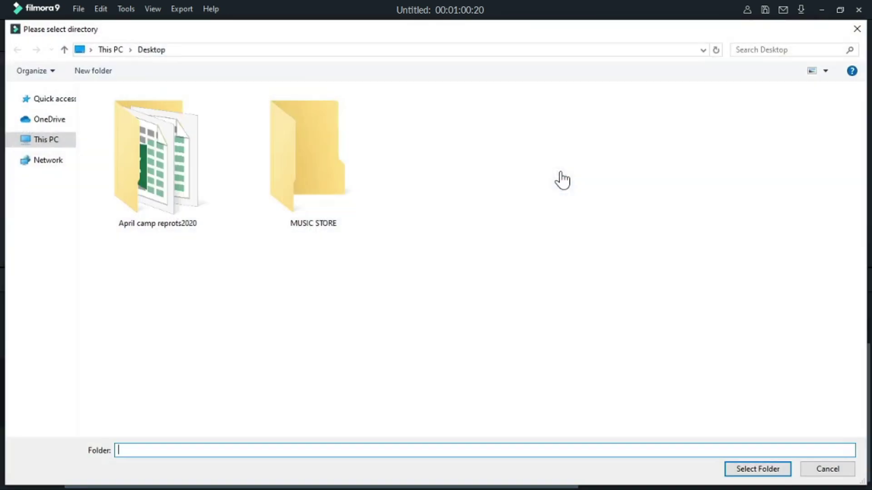
left_click(55, 175)
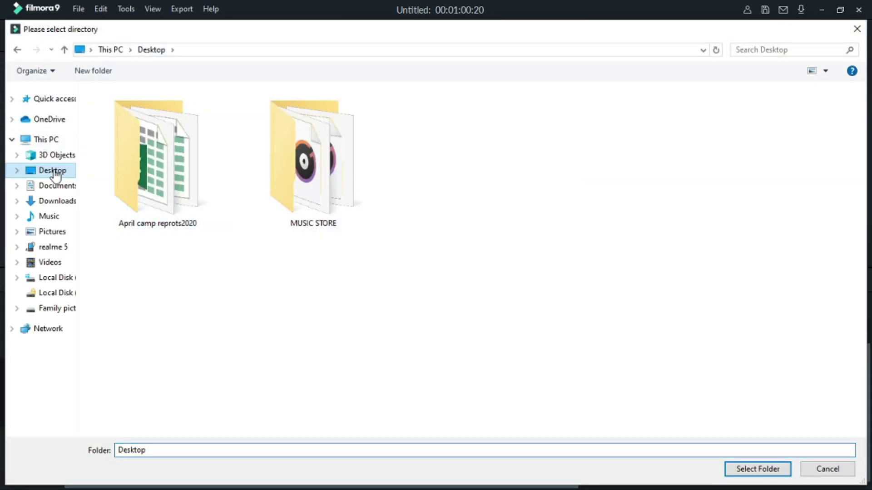
left_click(765, 473)
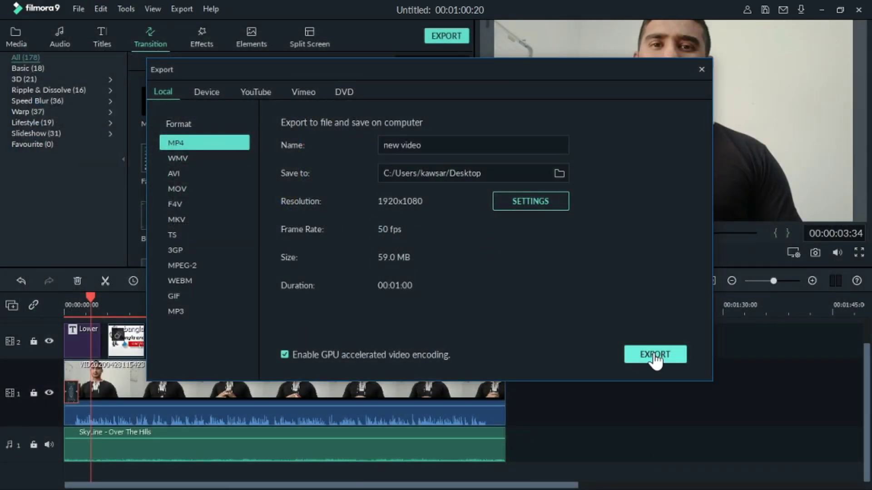
left_click(658, 361)
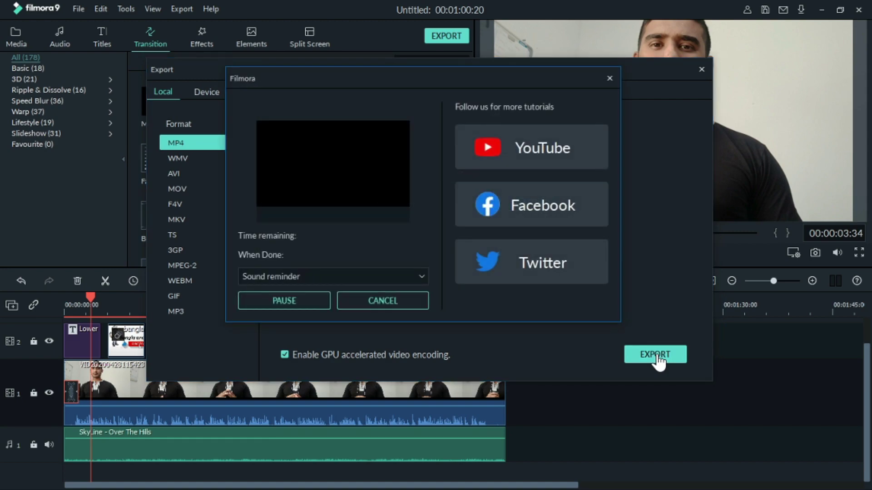